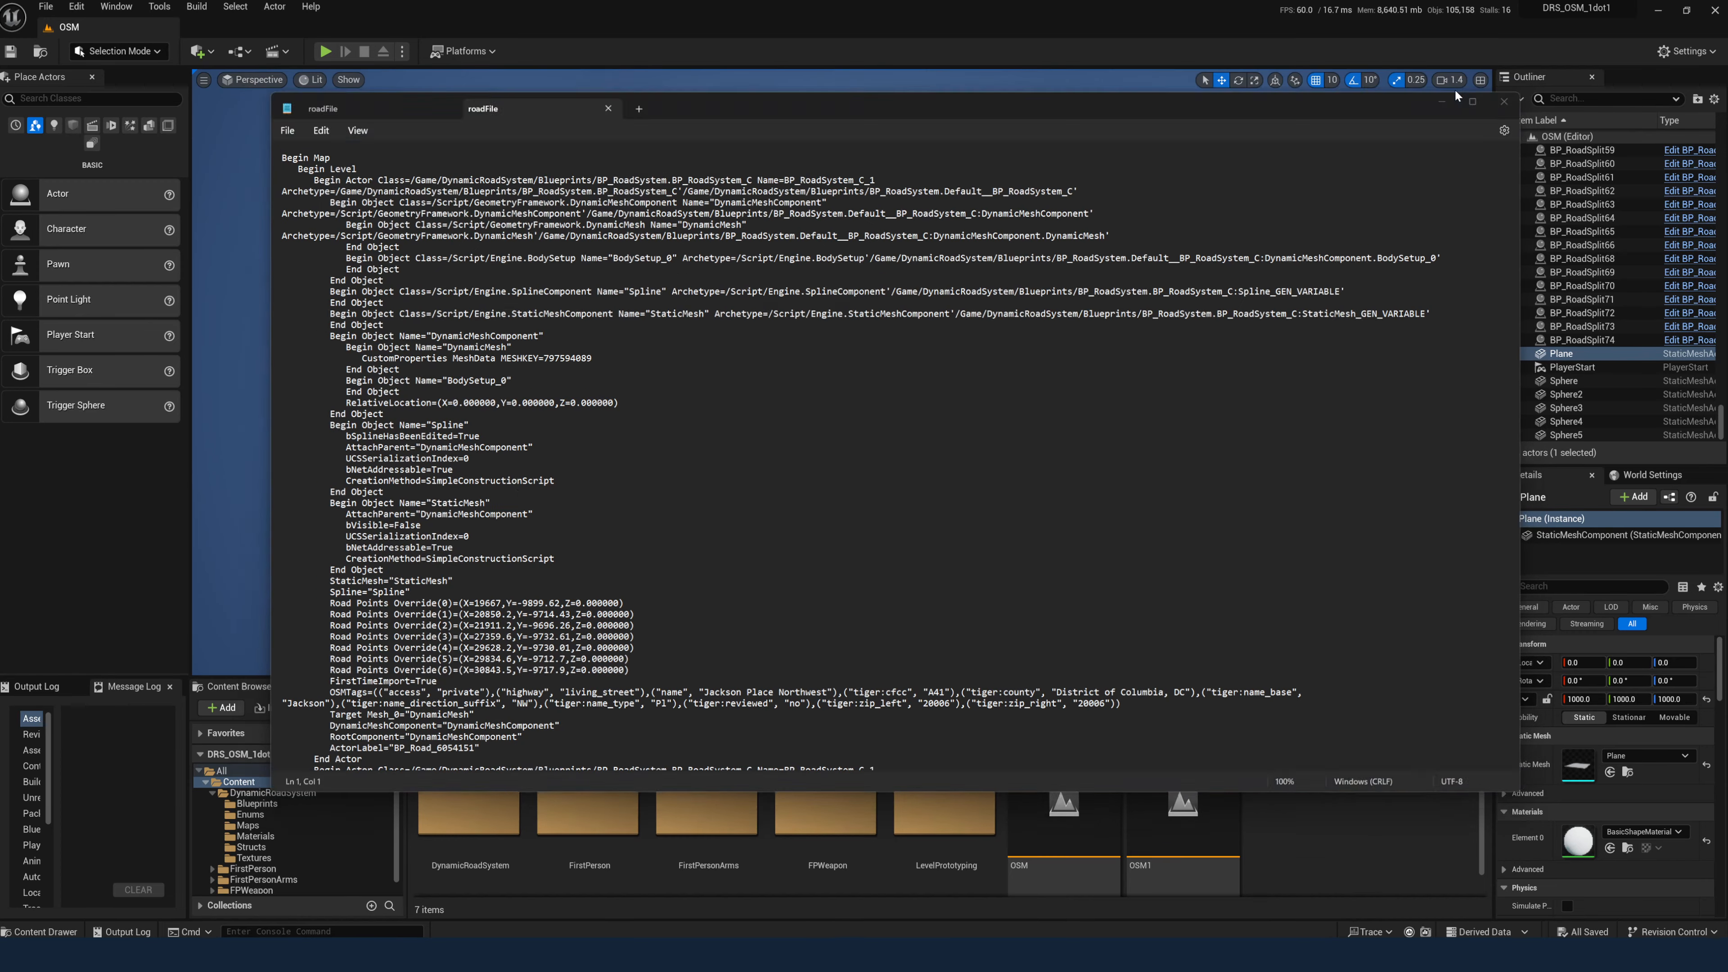
Step: Open the BP_RoadConnection blueprint from the DynamicRoadSystem Blueprints folder
click(1446, 89)
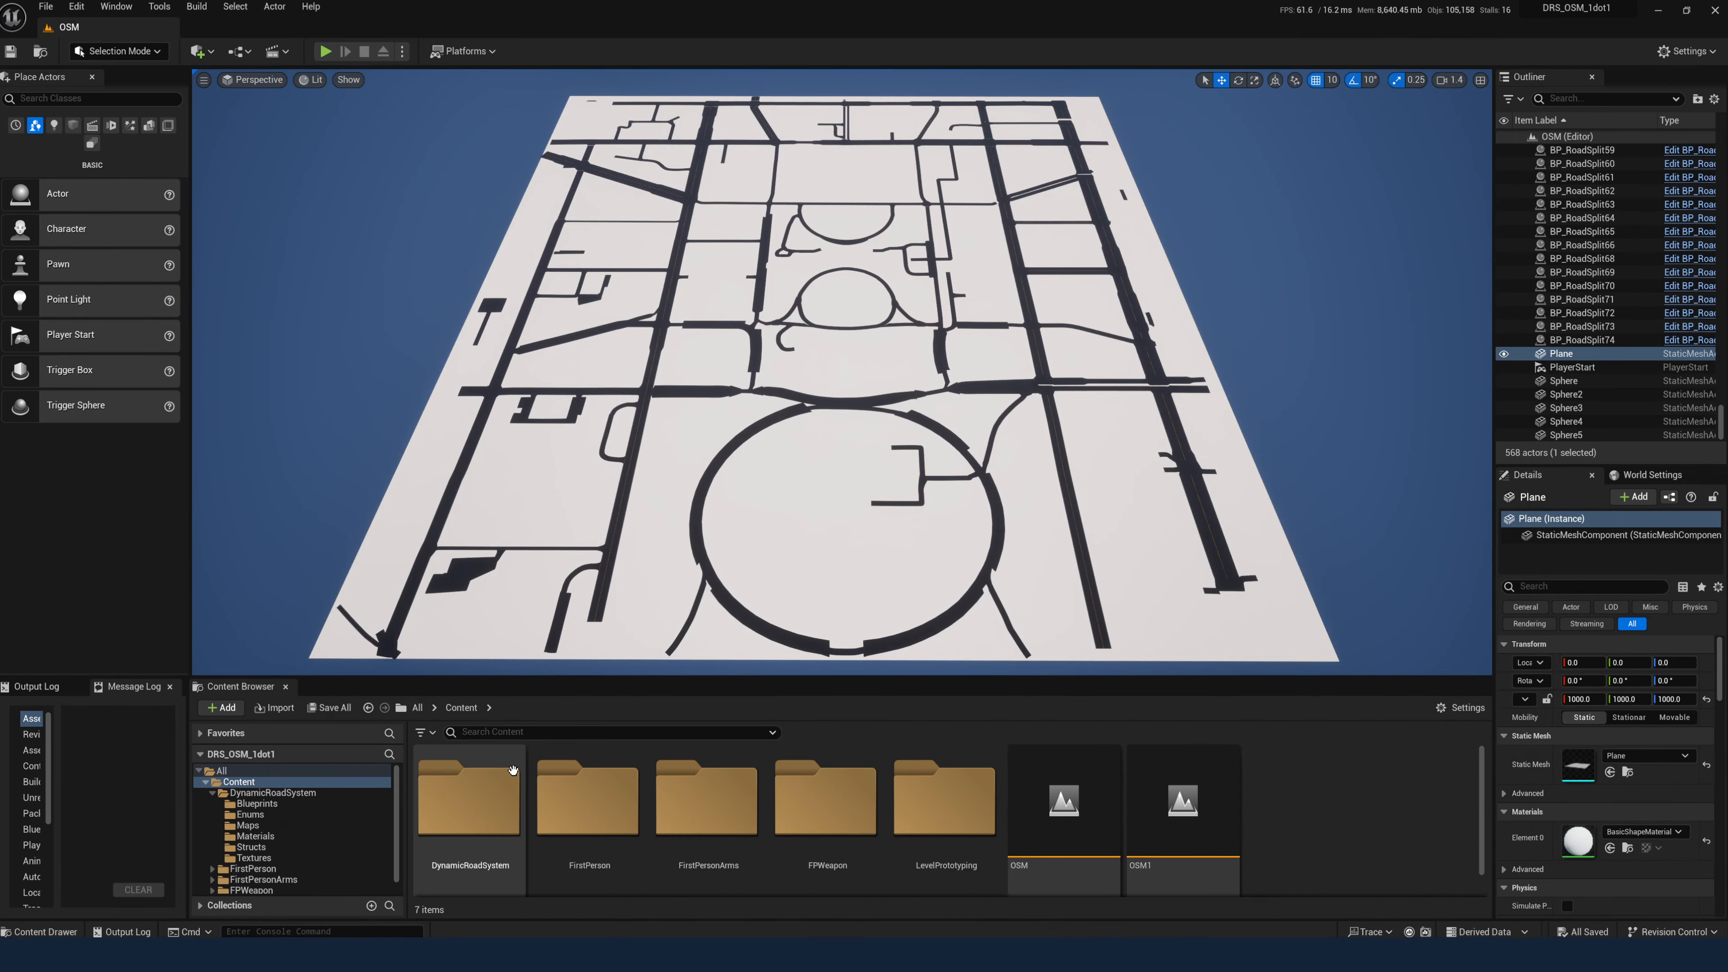
double_click(476, 793)
click(482, 794)
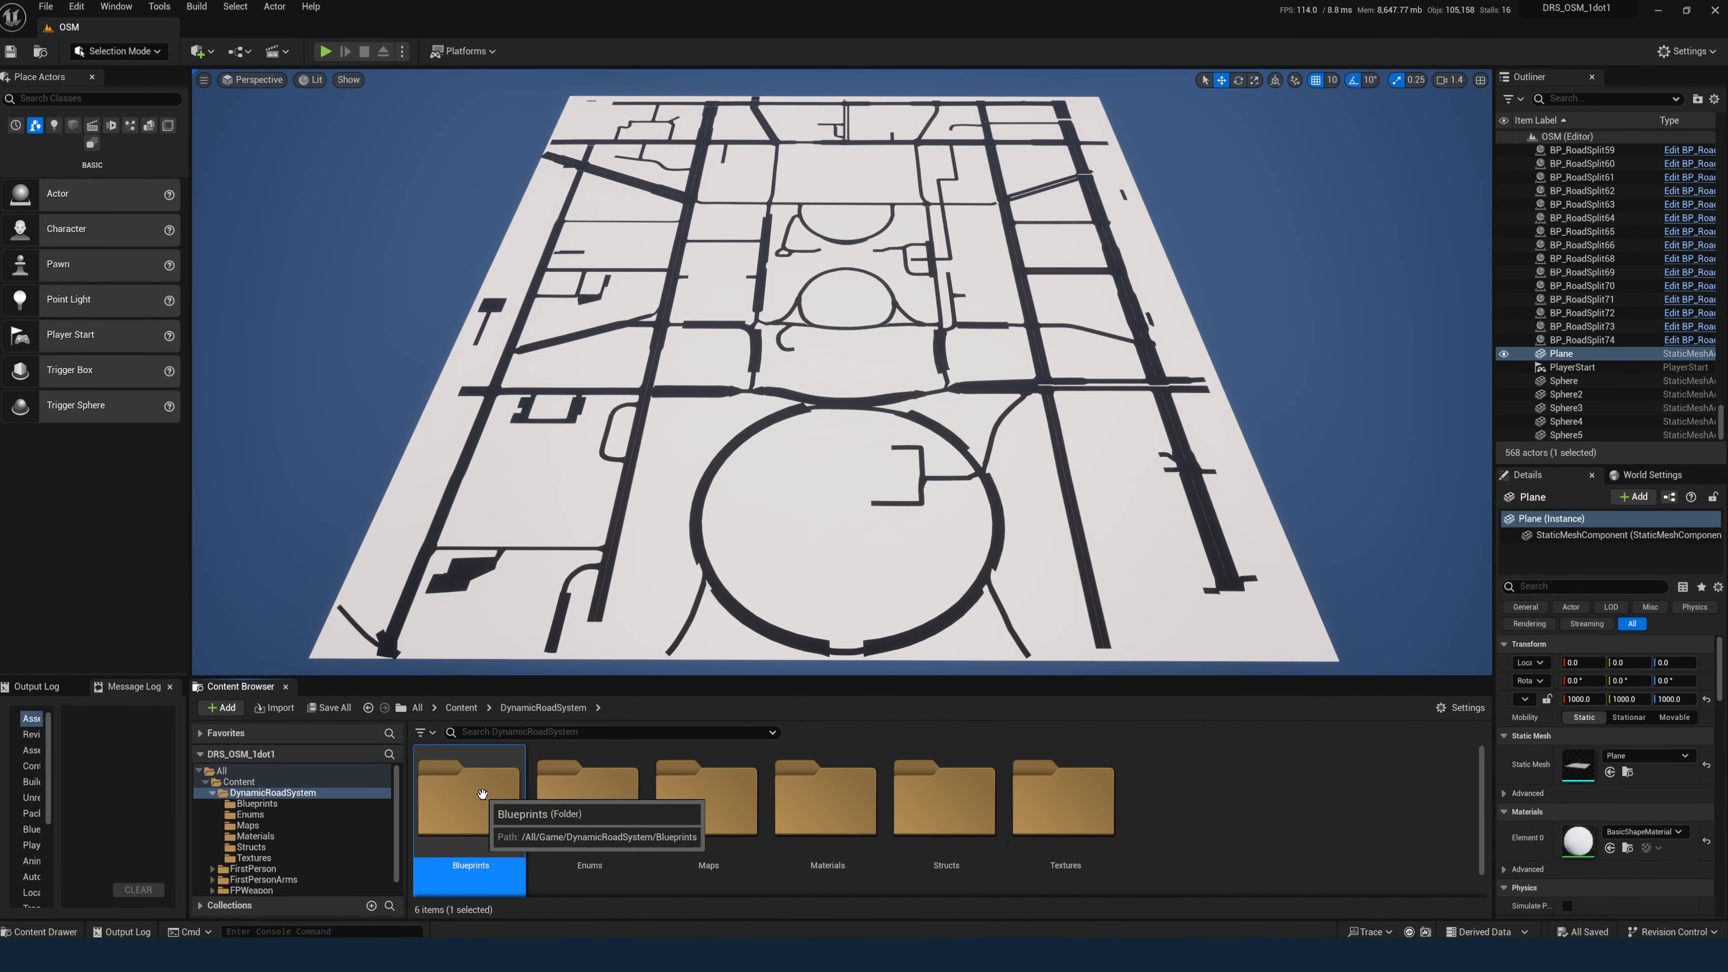
double_click(482, 795)
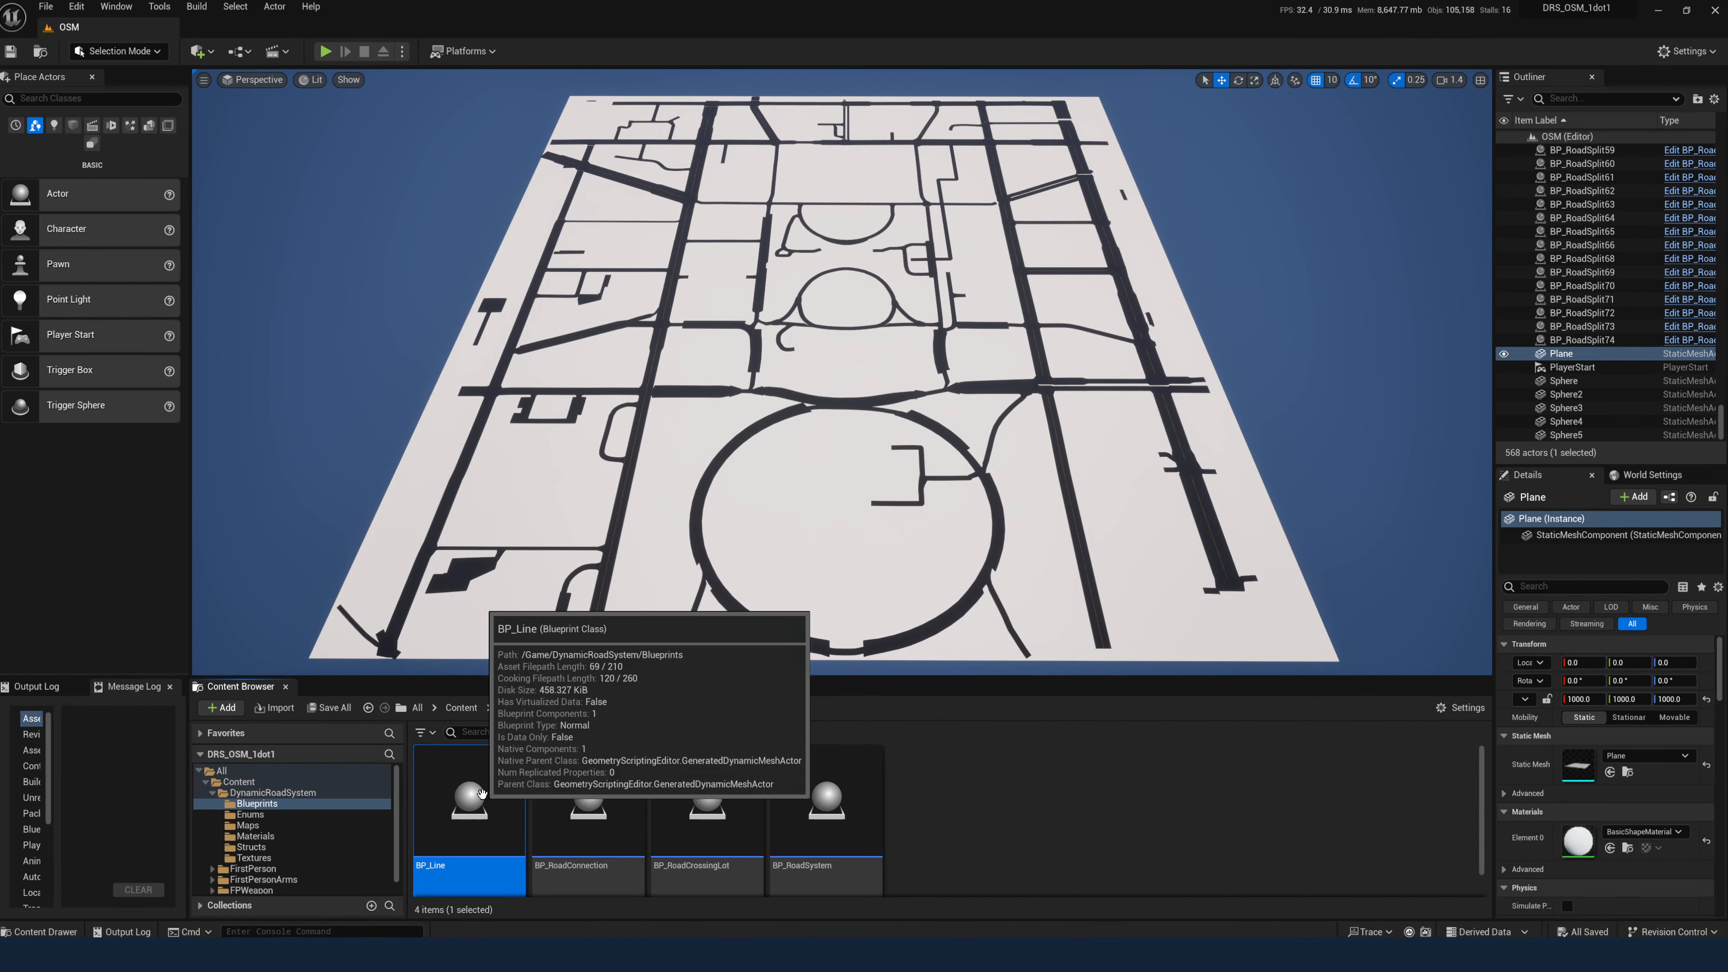
double_click(610, 810)
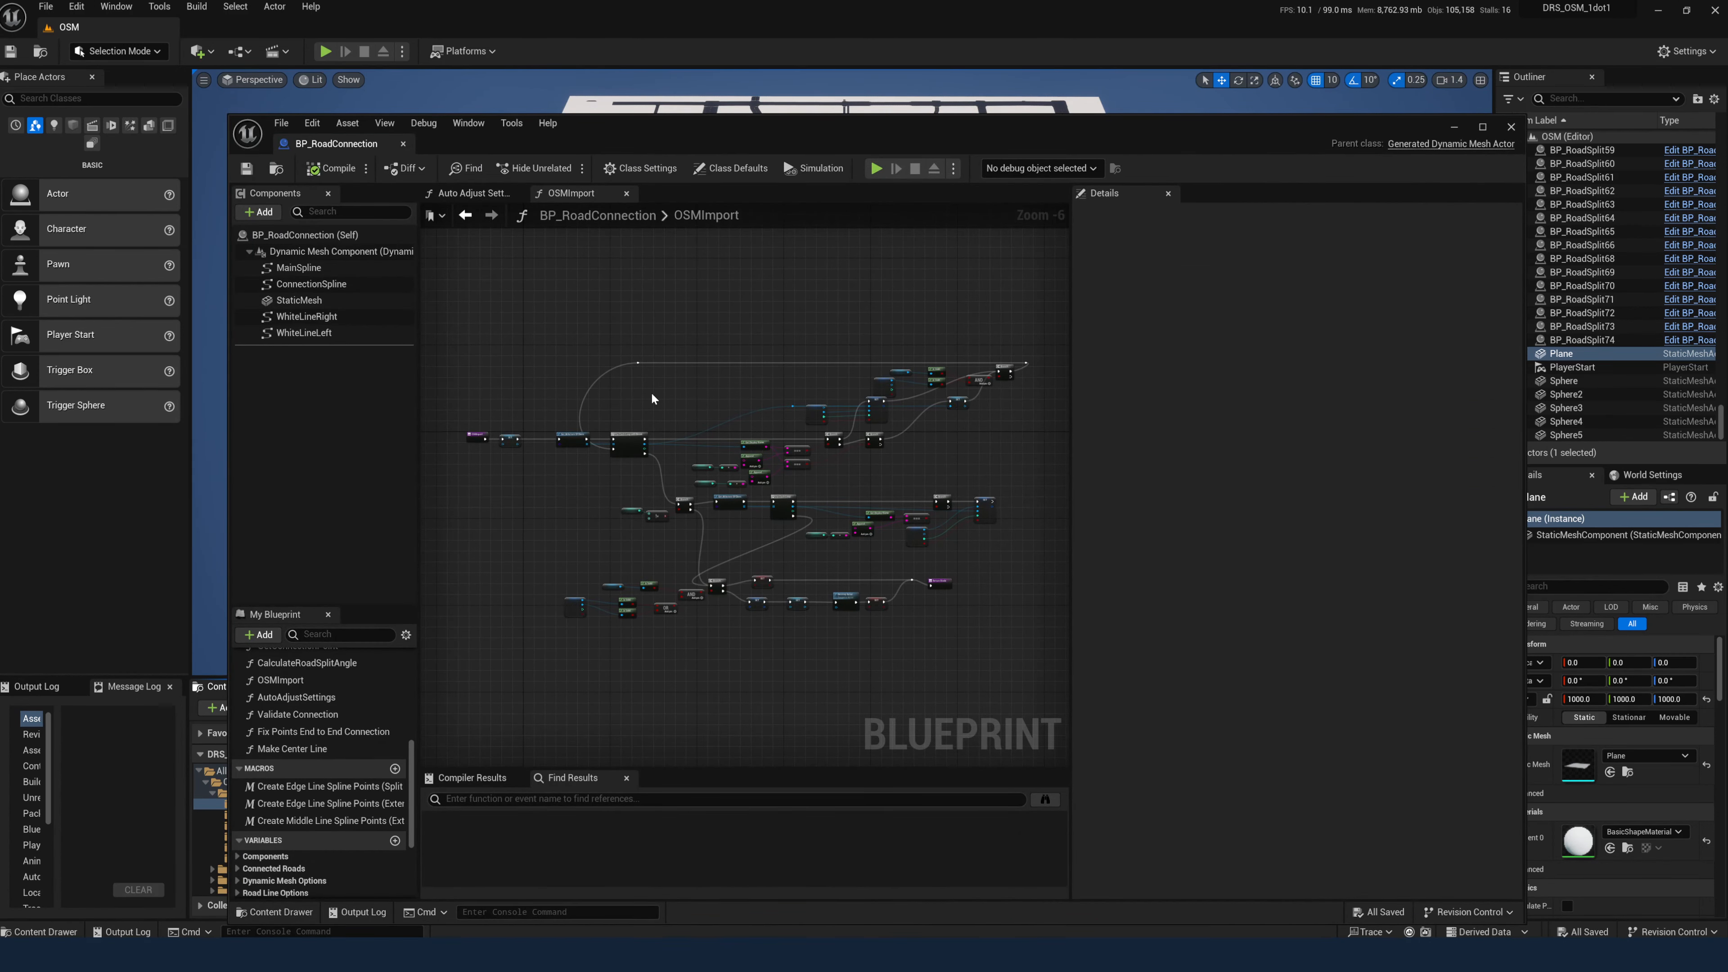
Step: Examine the Auto Adjust Settings function, including its Straight Reset Connection variable and the OR node feeding the branch
click(472, 194)
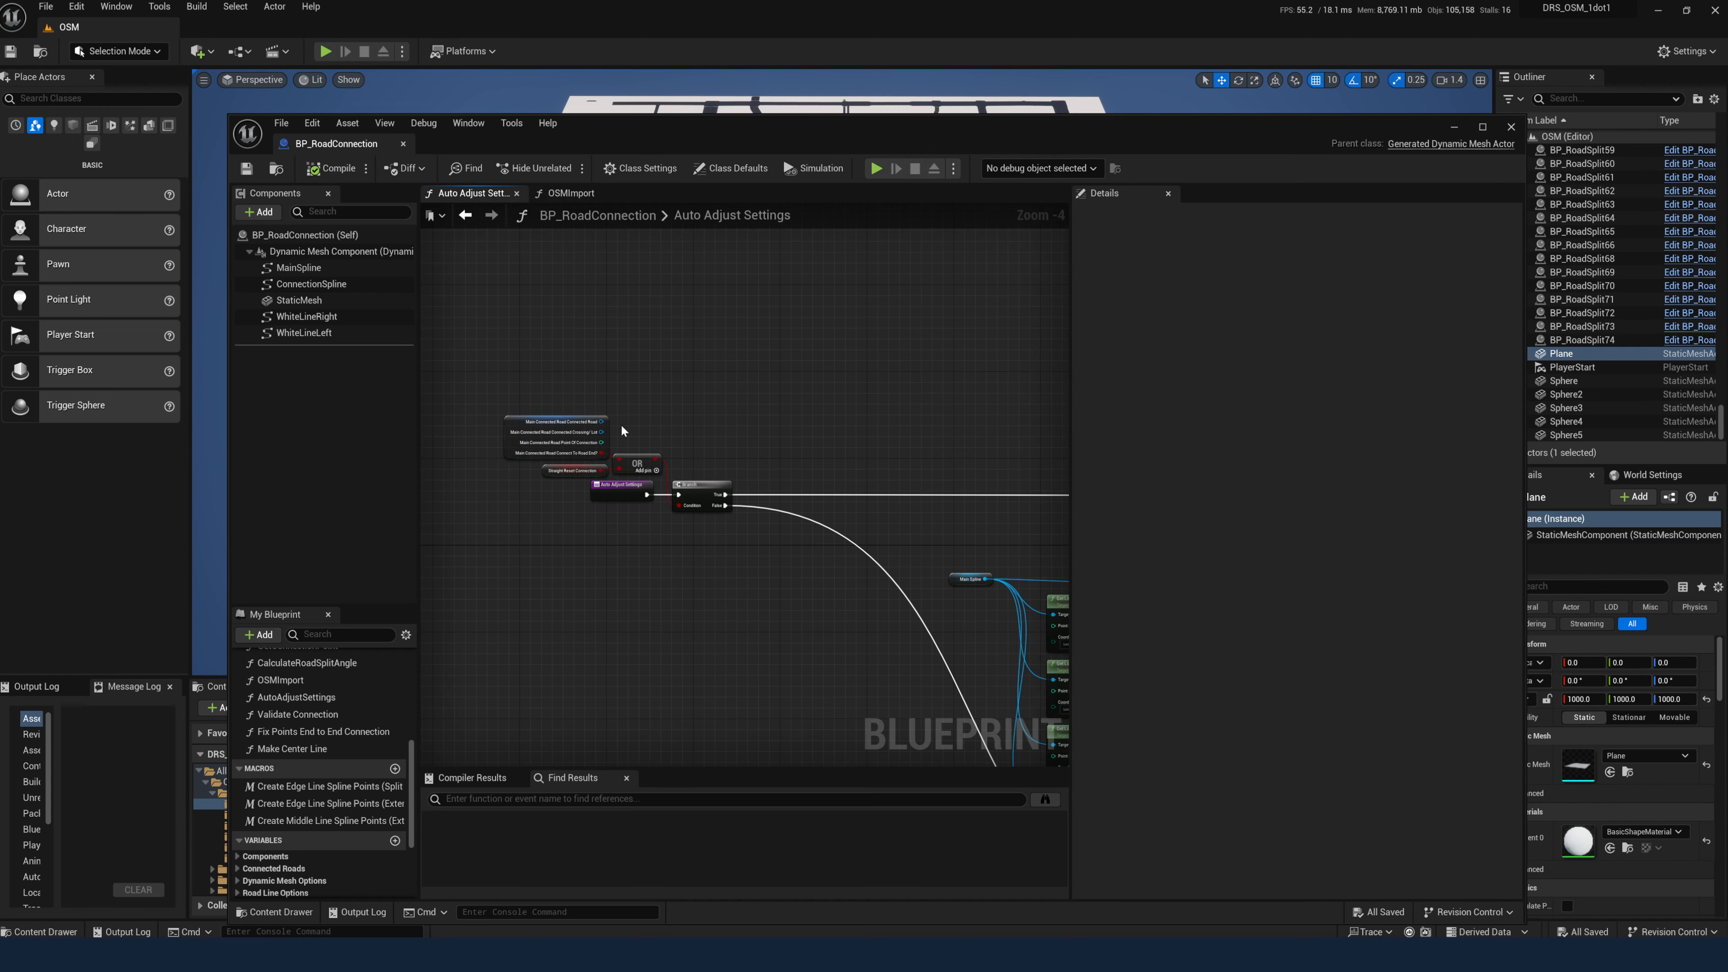
scroll(589, 537, up, 1)
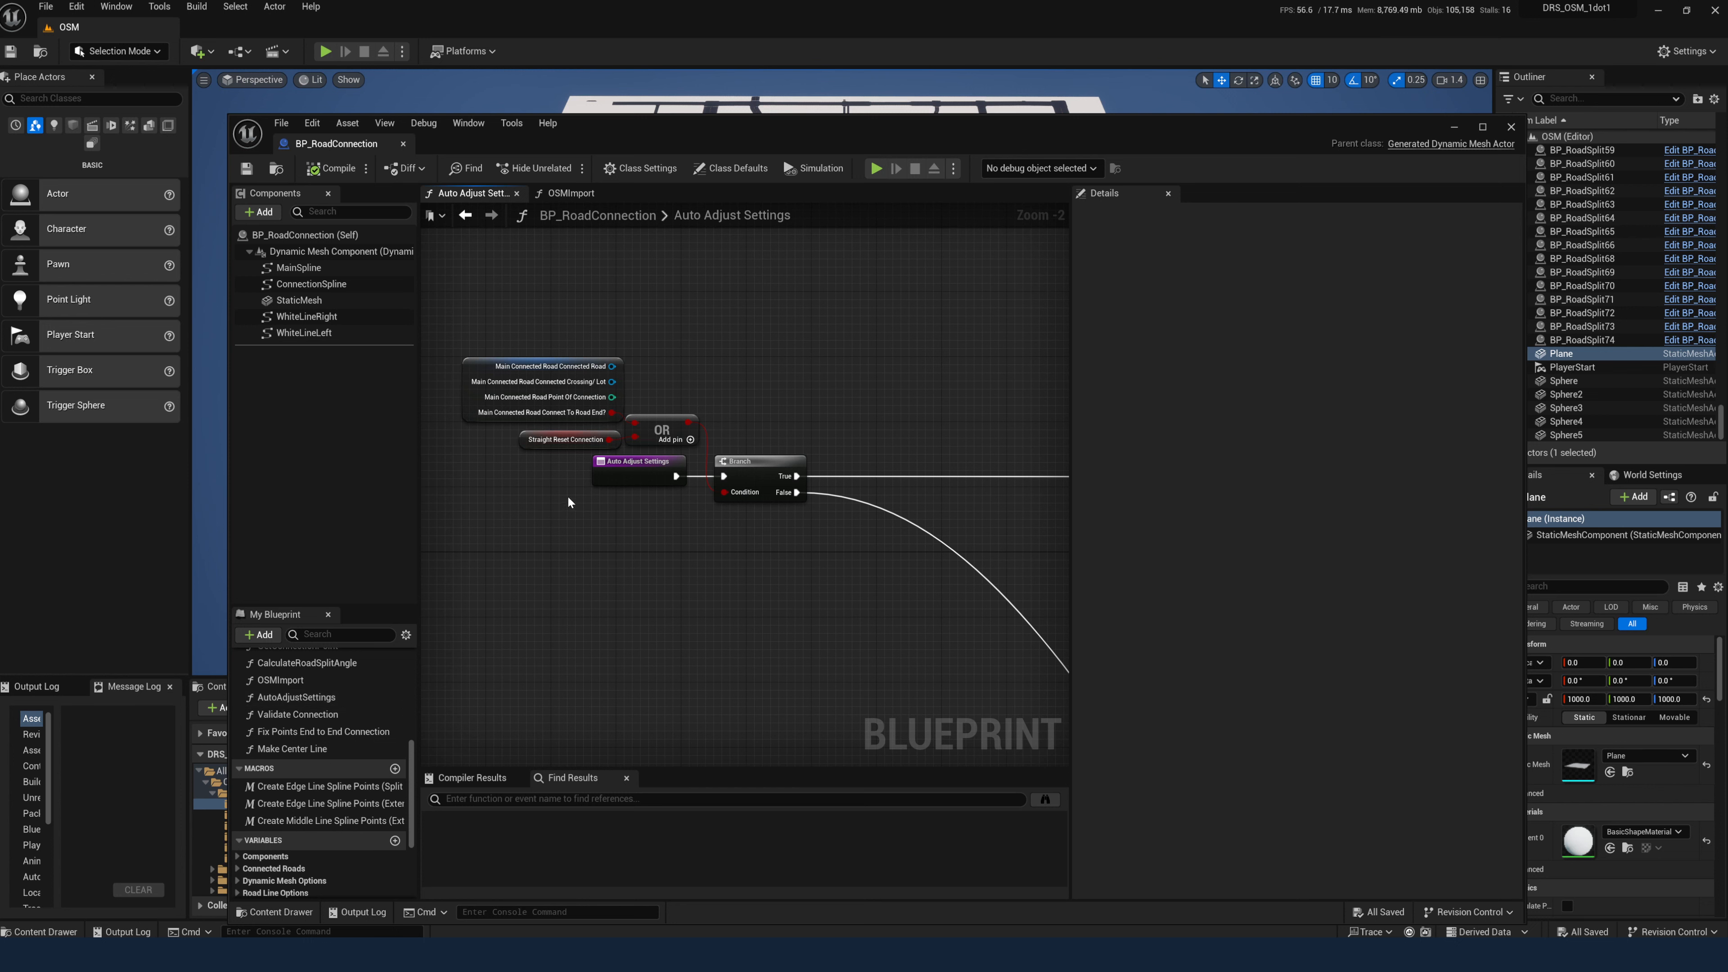
click(537, 447)
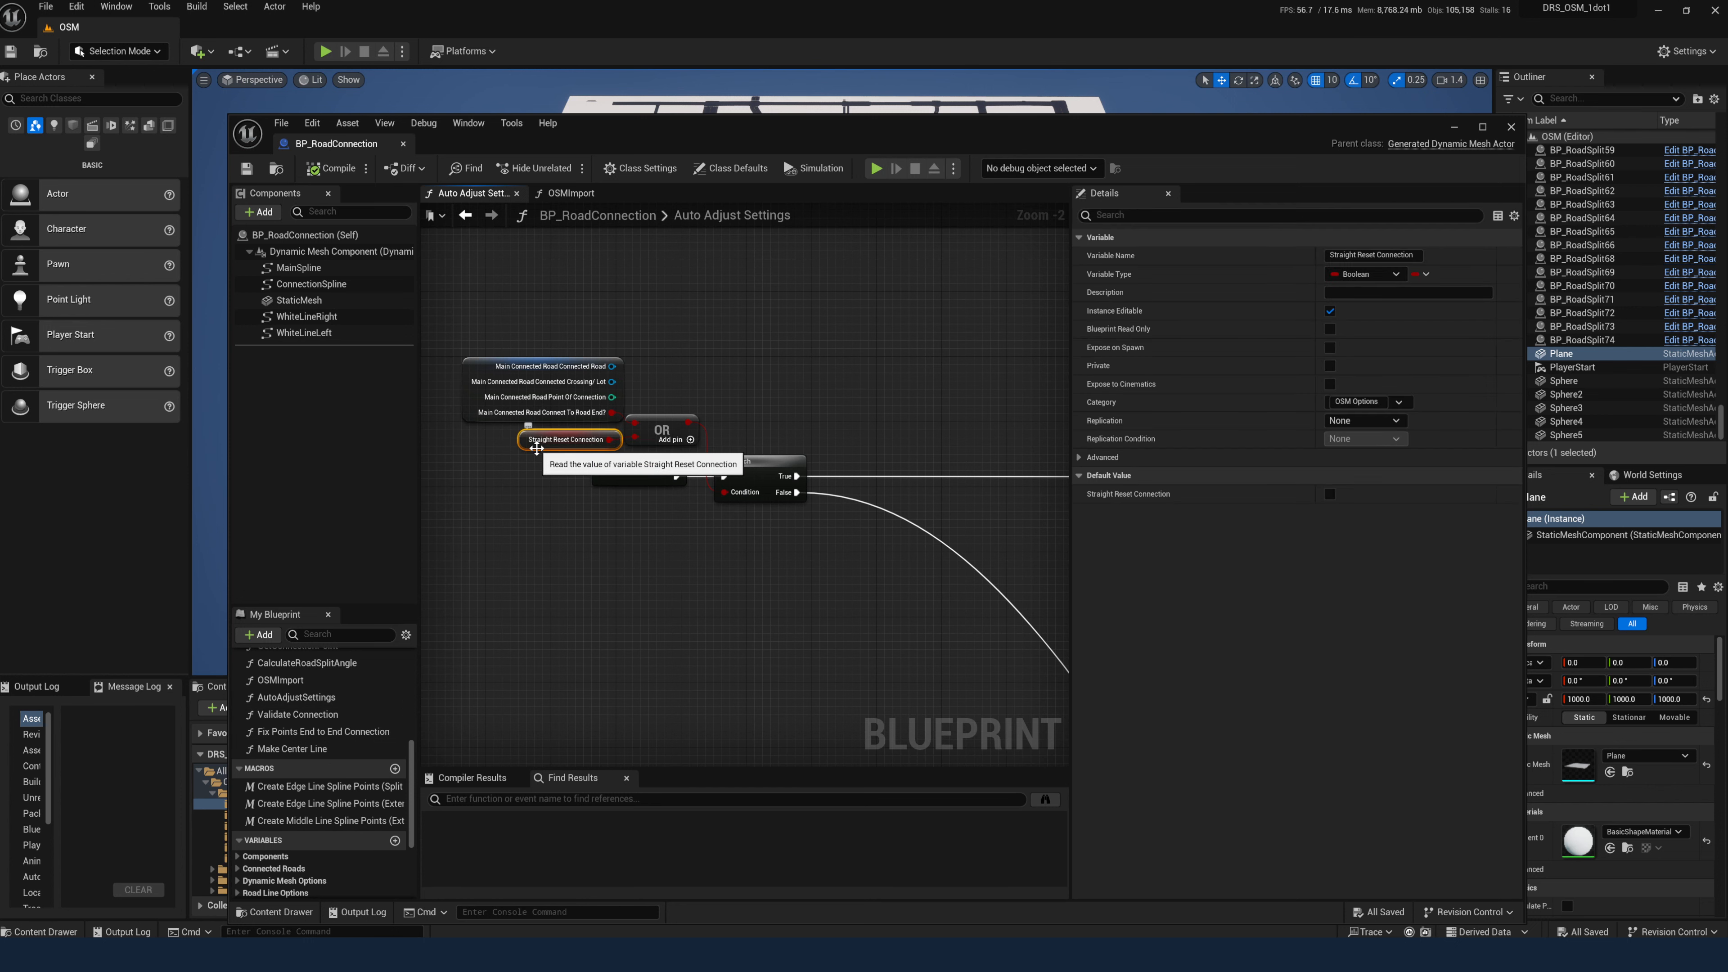
scroll(305, 829, down, 5)
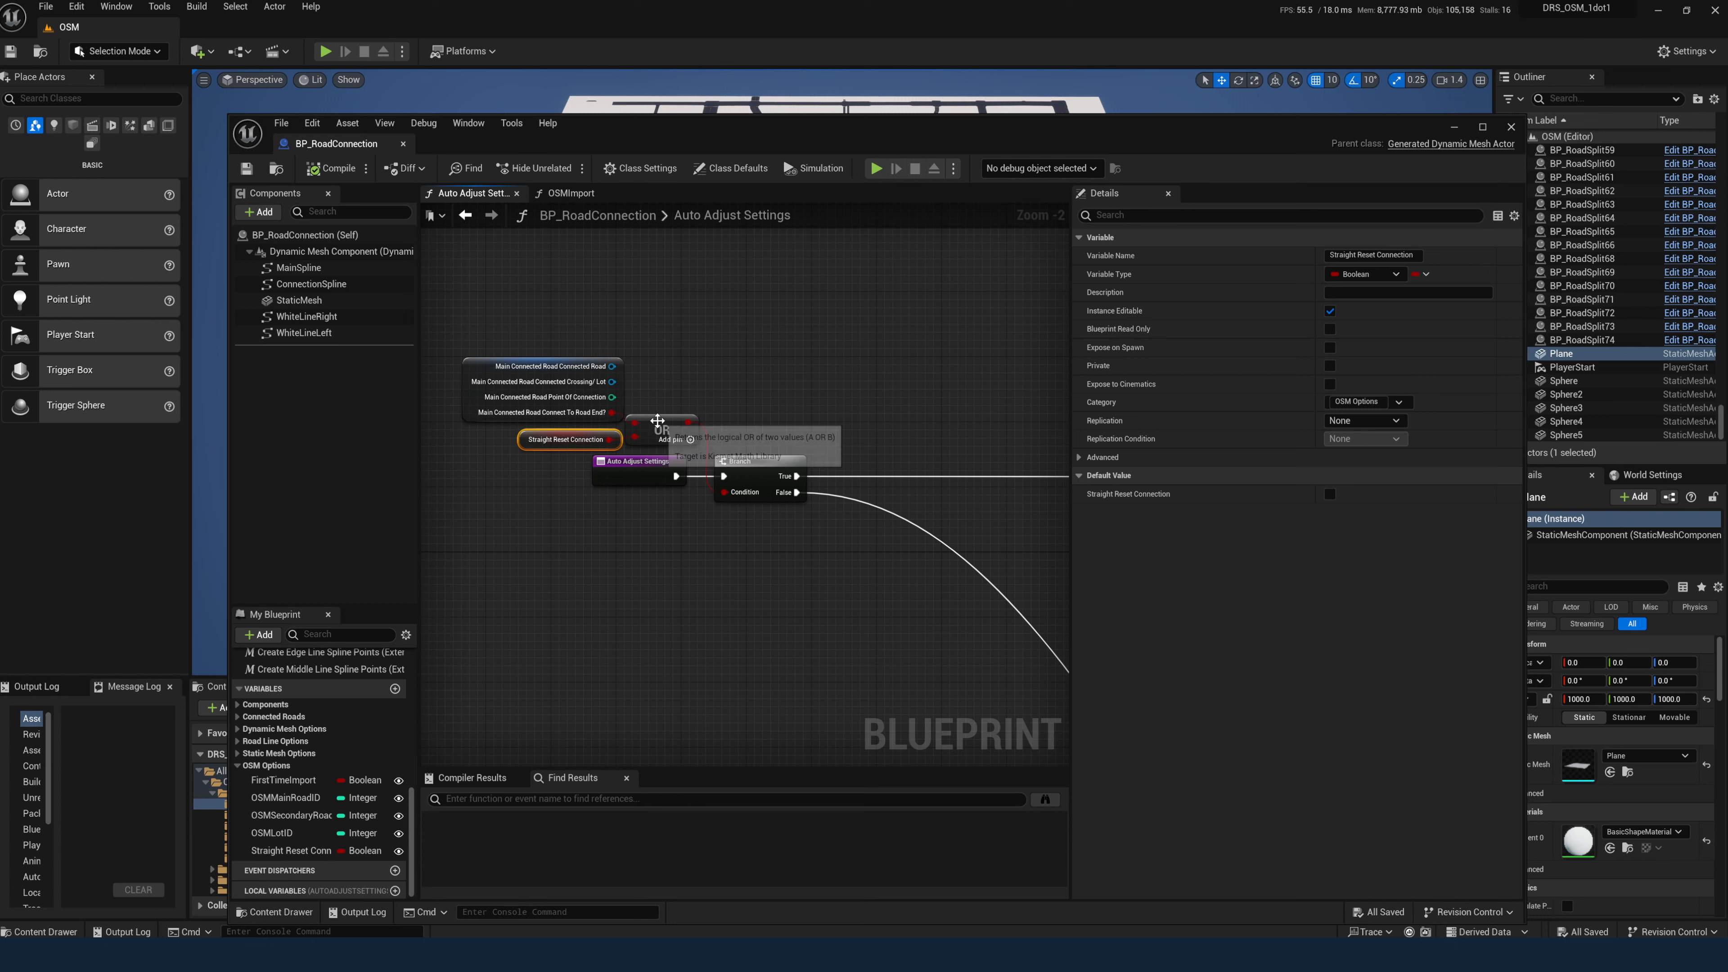
click(657, 421)
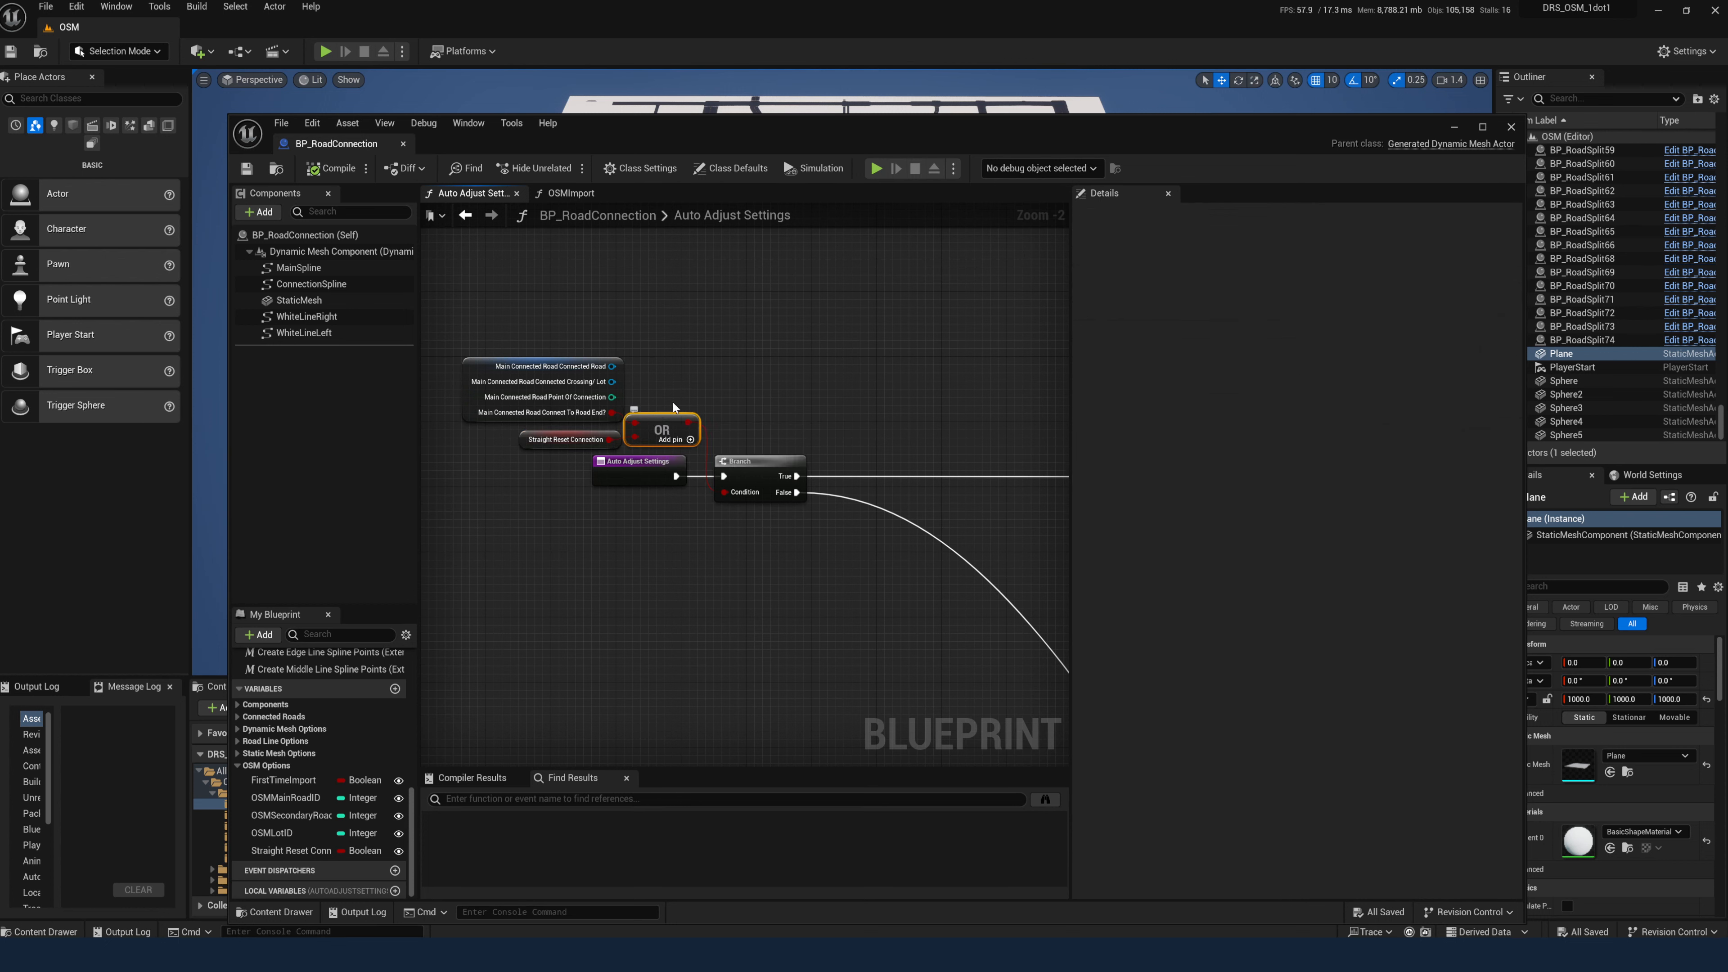
click(724, 385)
scroll(744, 396, down, 2)
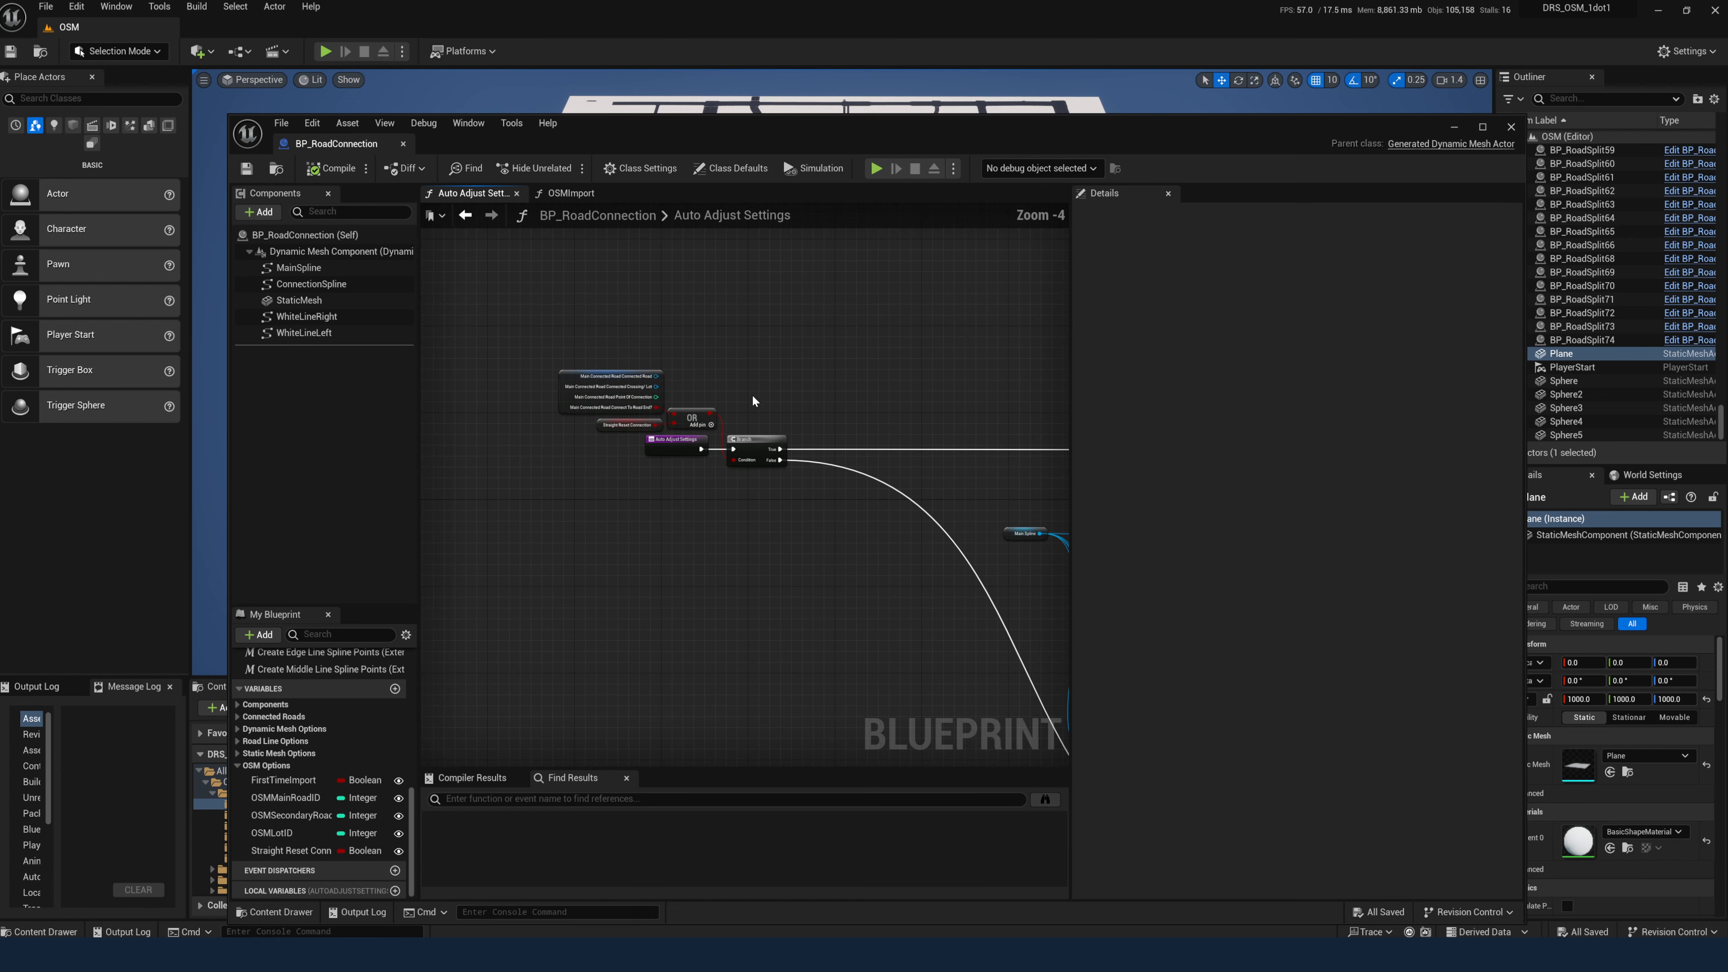
Step: Open the OSMImport function of BP_RoadConnection and examine its node graph from the entry node onward
scroll(294, 704, up, 5)
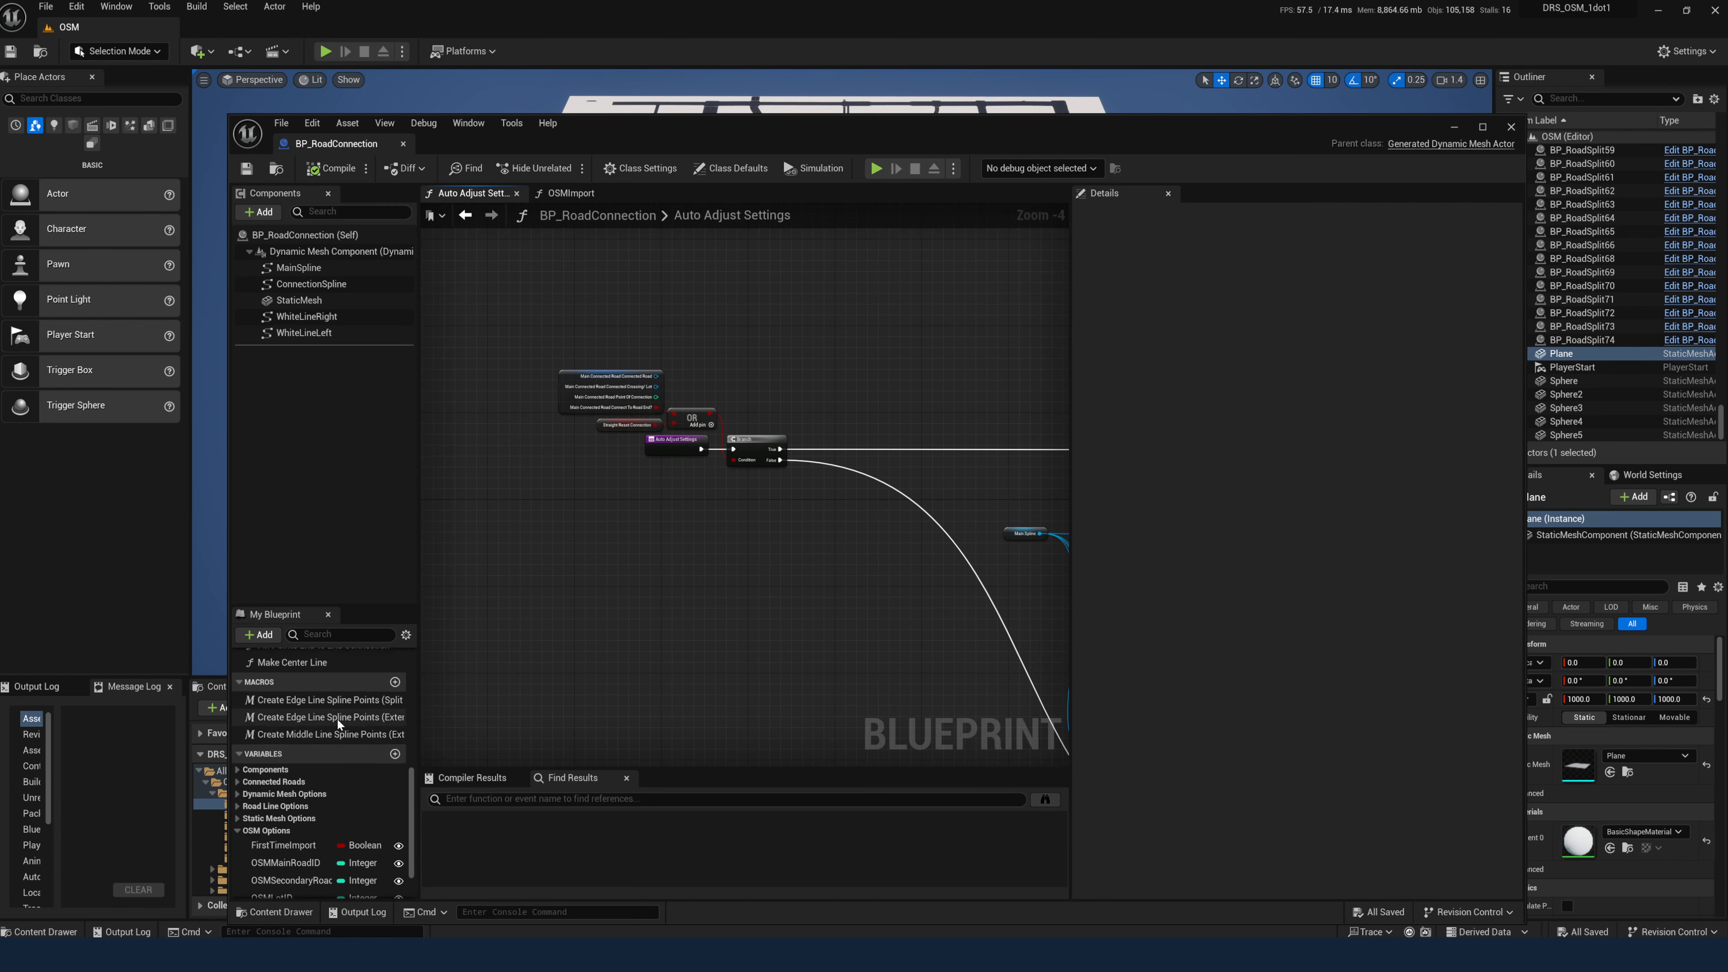
double_click(280, 702)
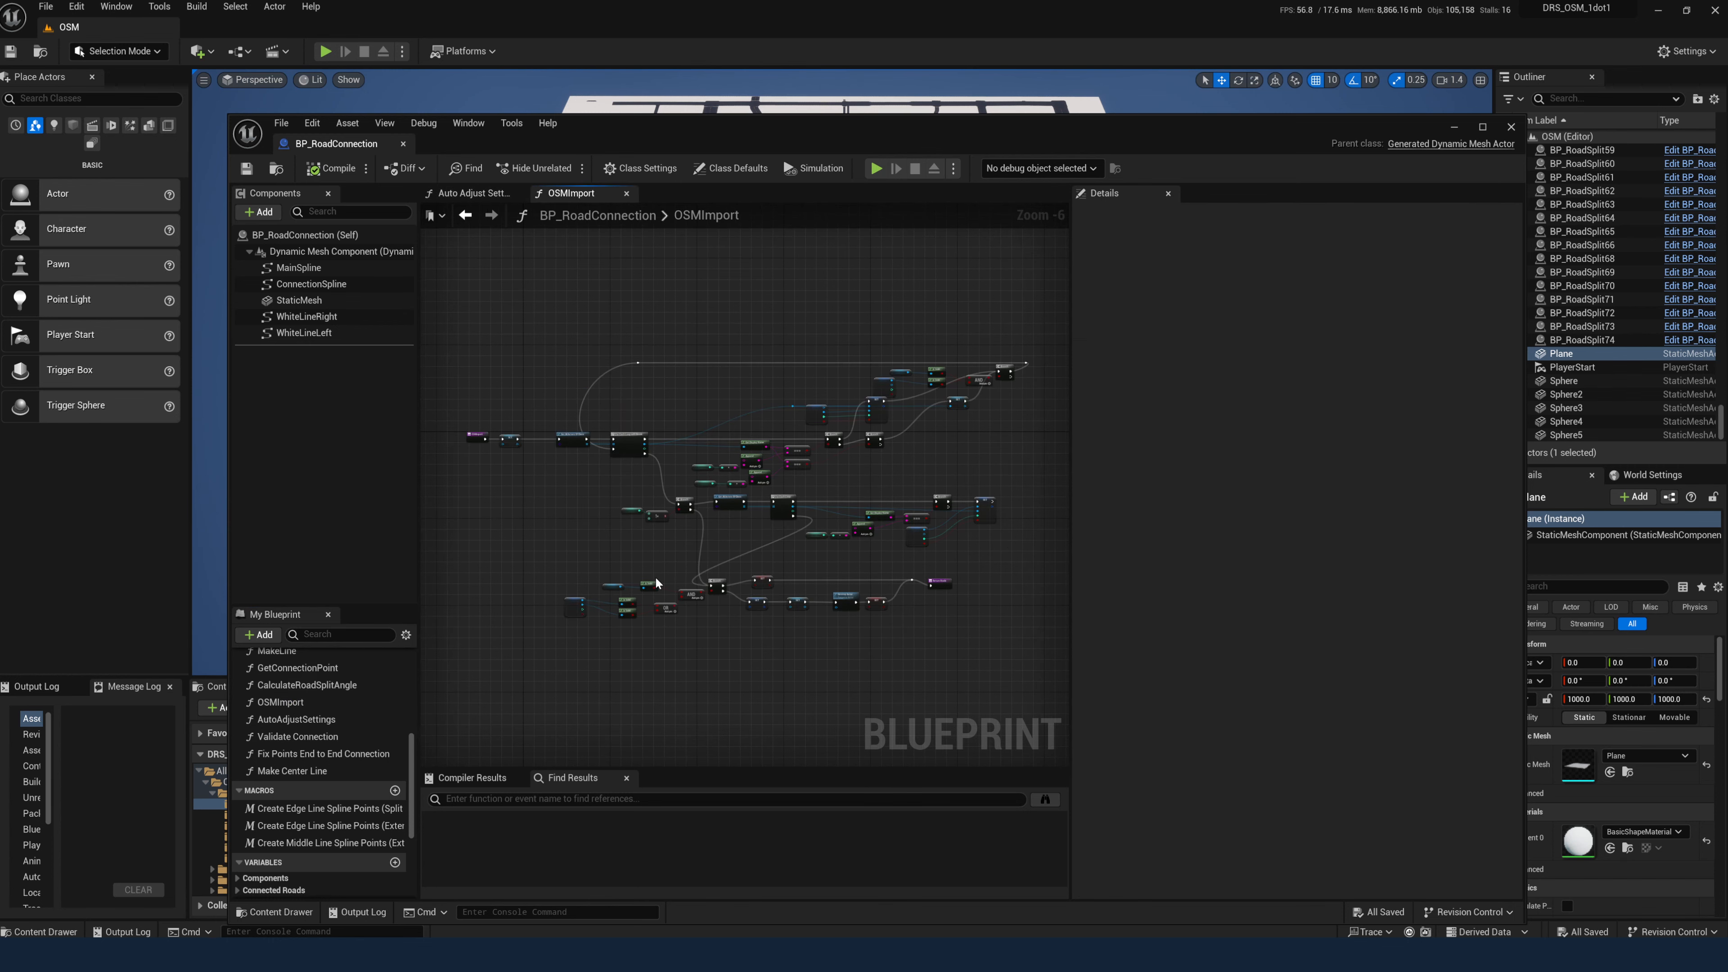
drag(511, 315, 1046, 714)
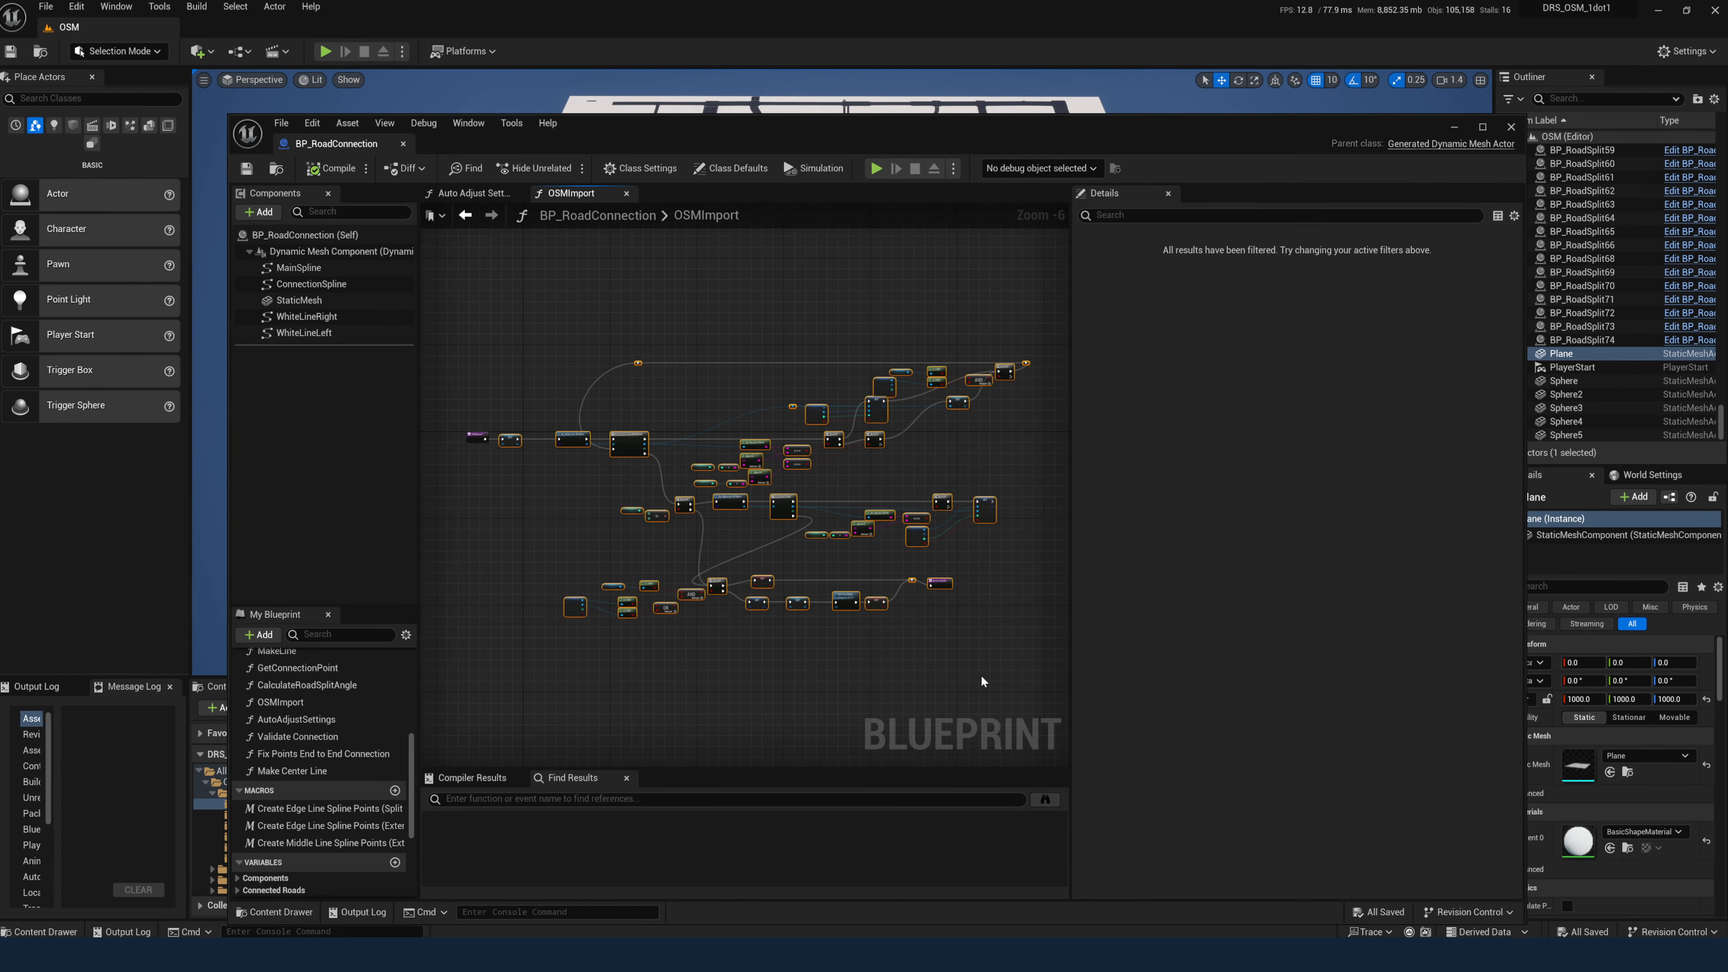
scroll(582, 501, up, 2)
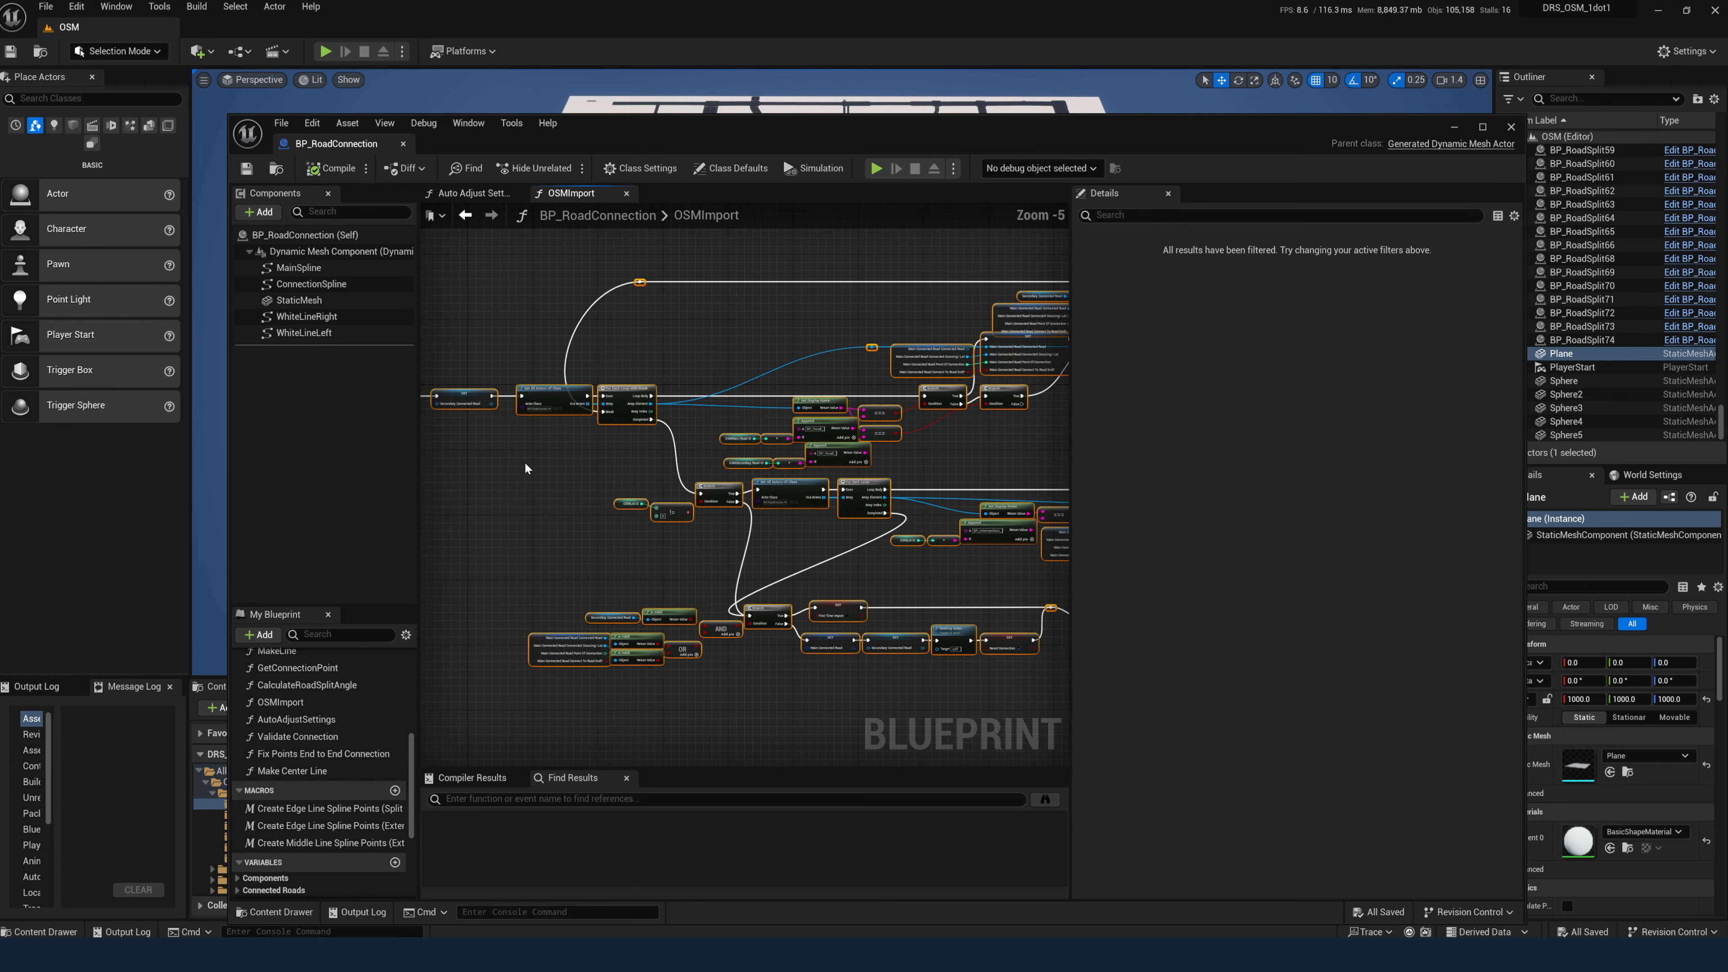
drag(521, 469, 541, 482)
right_drag(485, 479, 837, 587)
scroll(738, 475, up, 2)
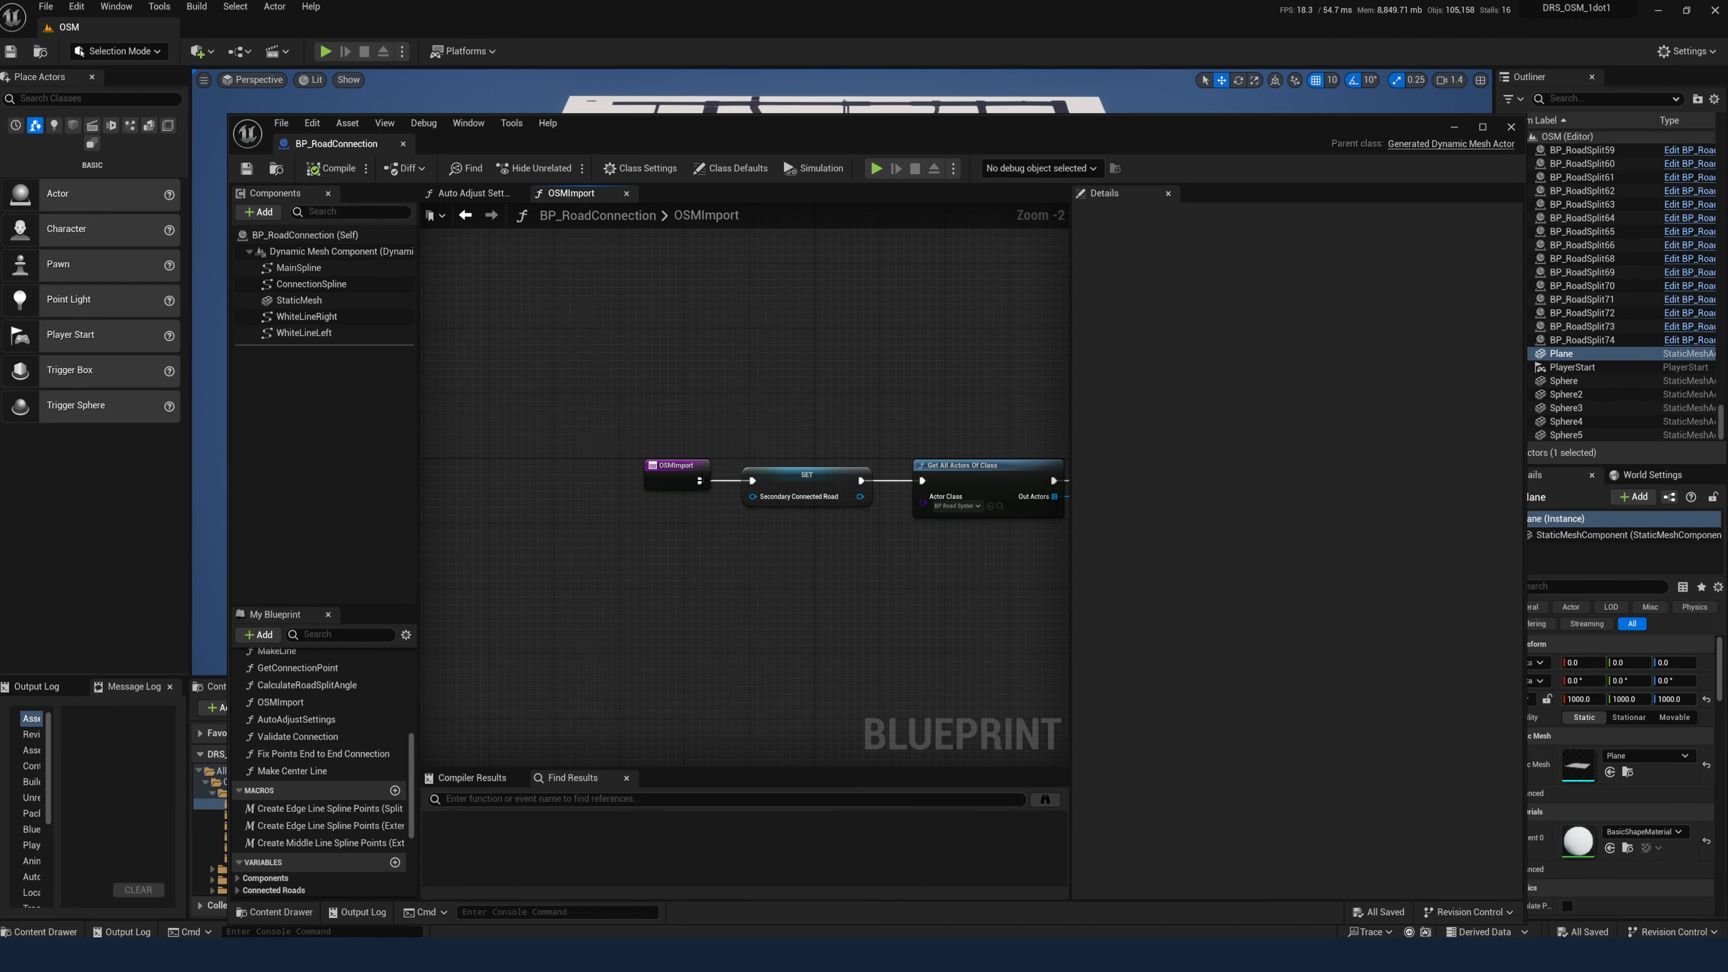
drag(701, 481, 732, 462)
click(866, 391)
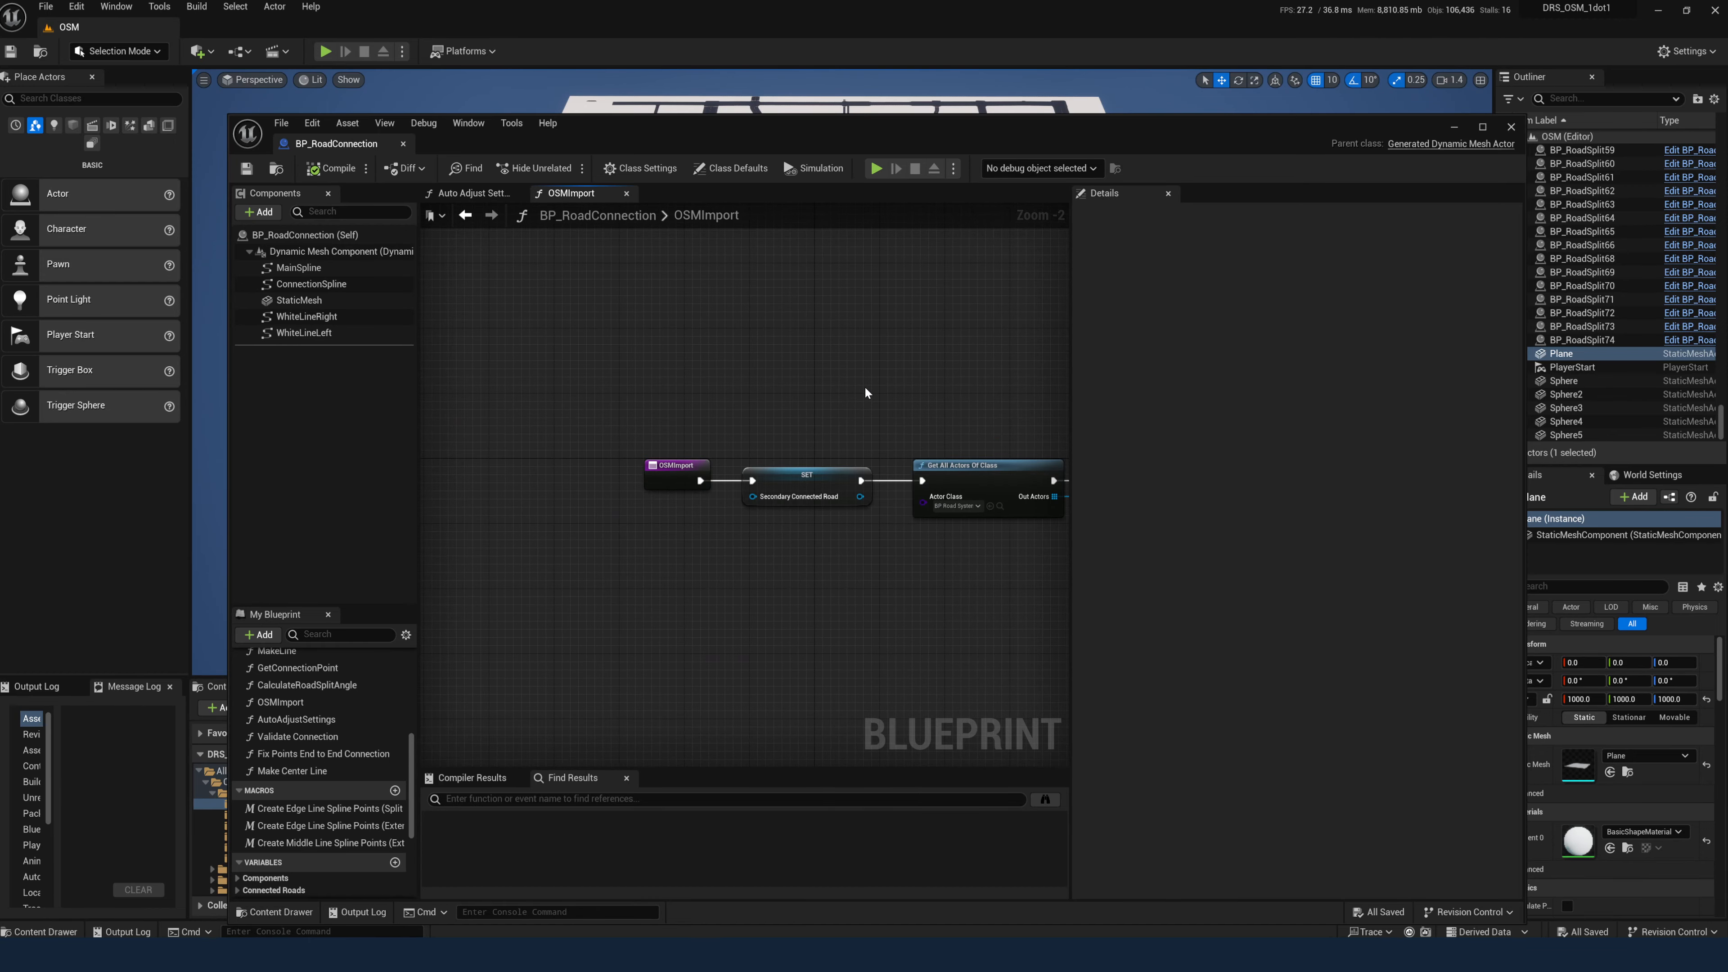
Step: Switch to the roadFile text document and copy its entire contents
click(1454, 127)
click(1150, 955)
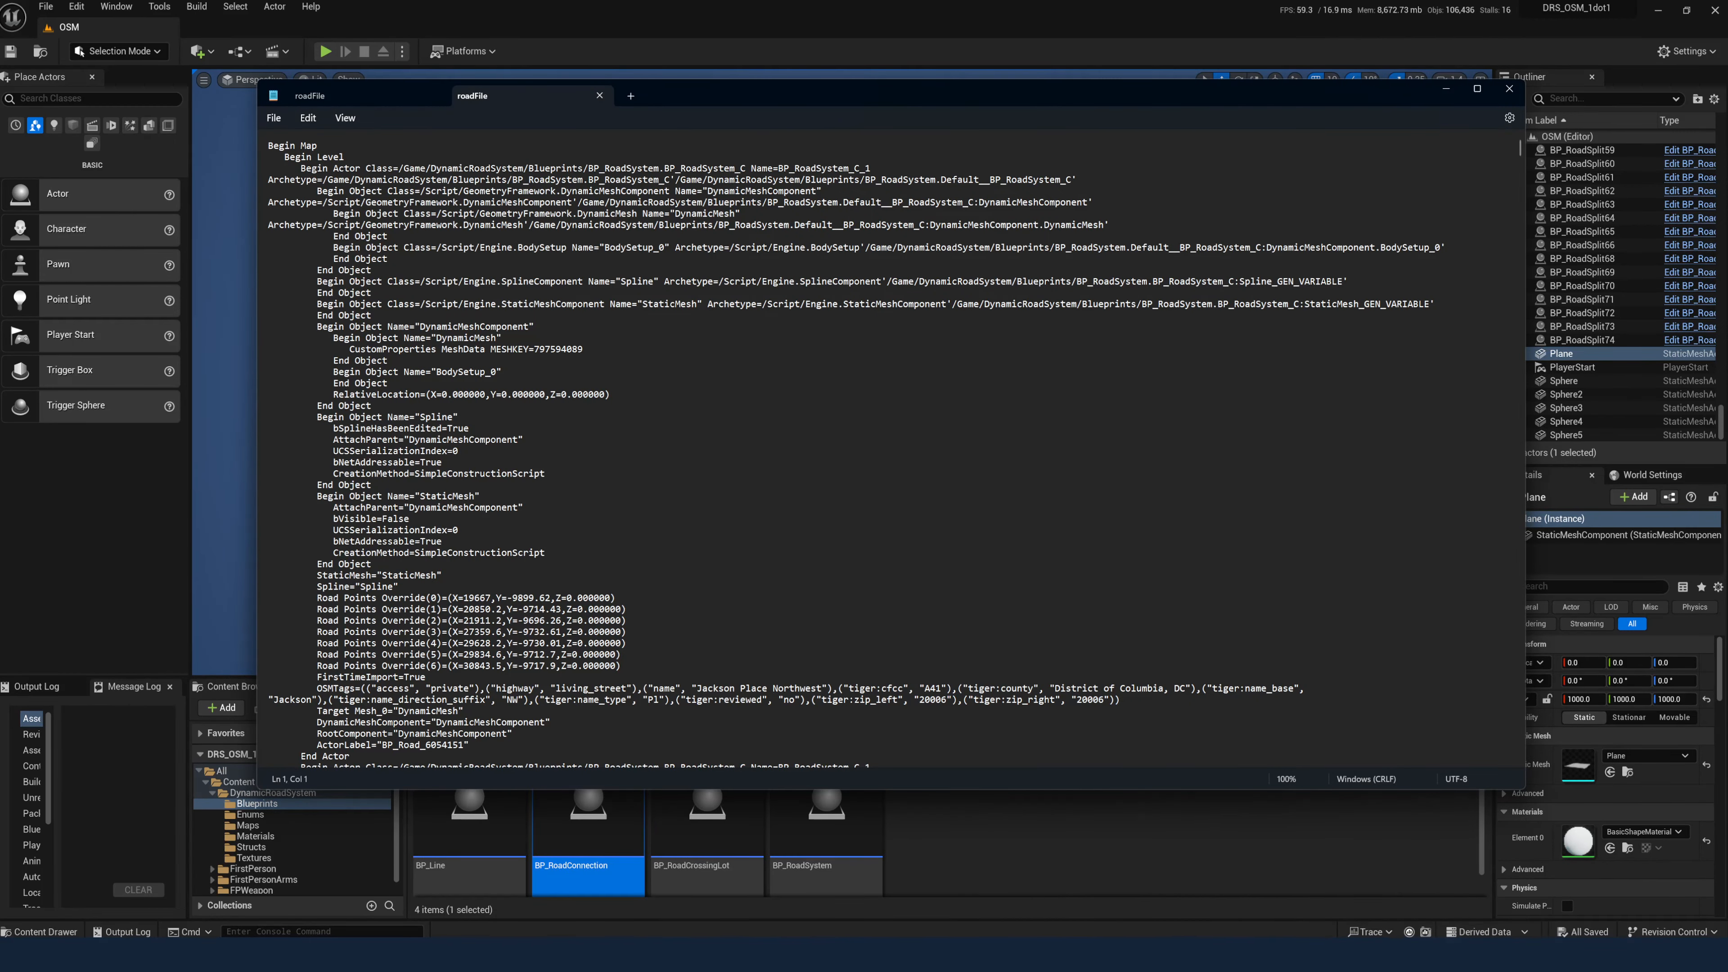
key(ctrl+a)
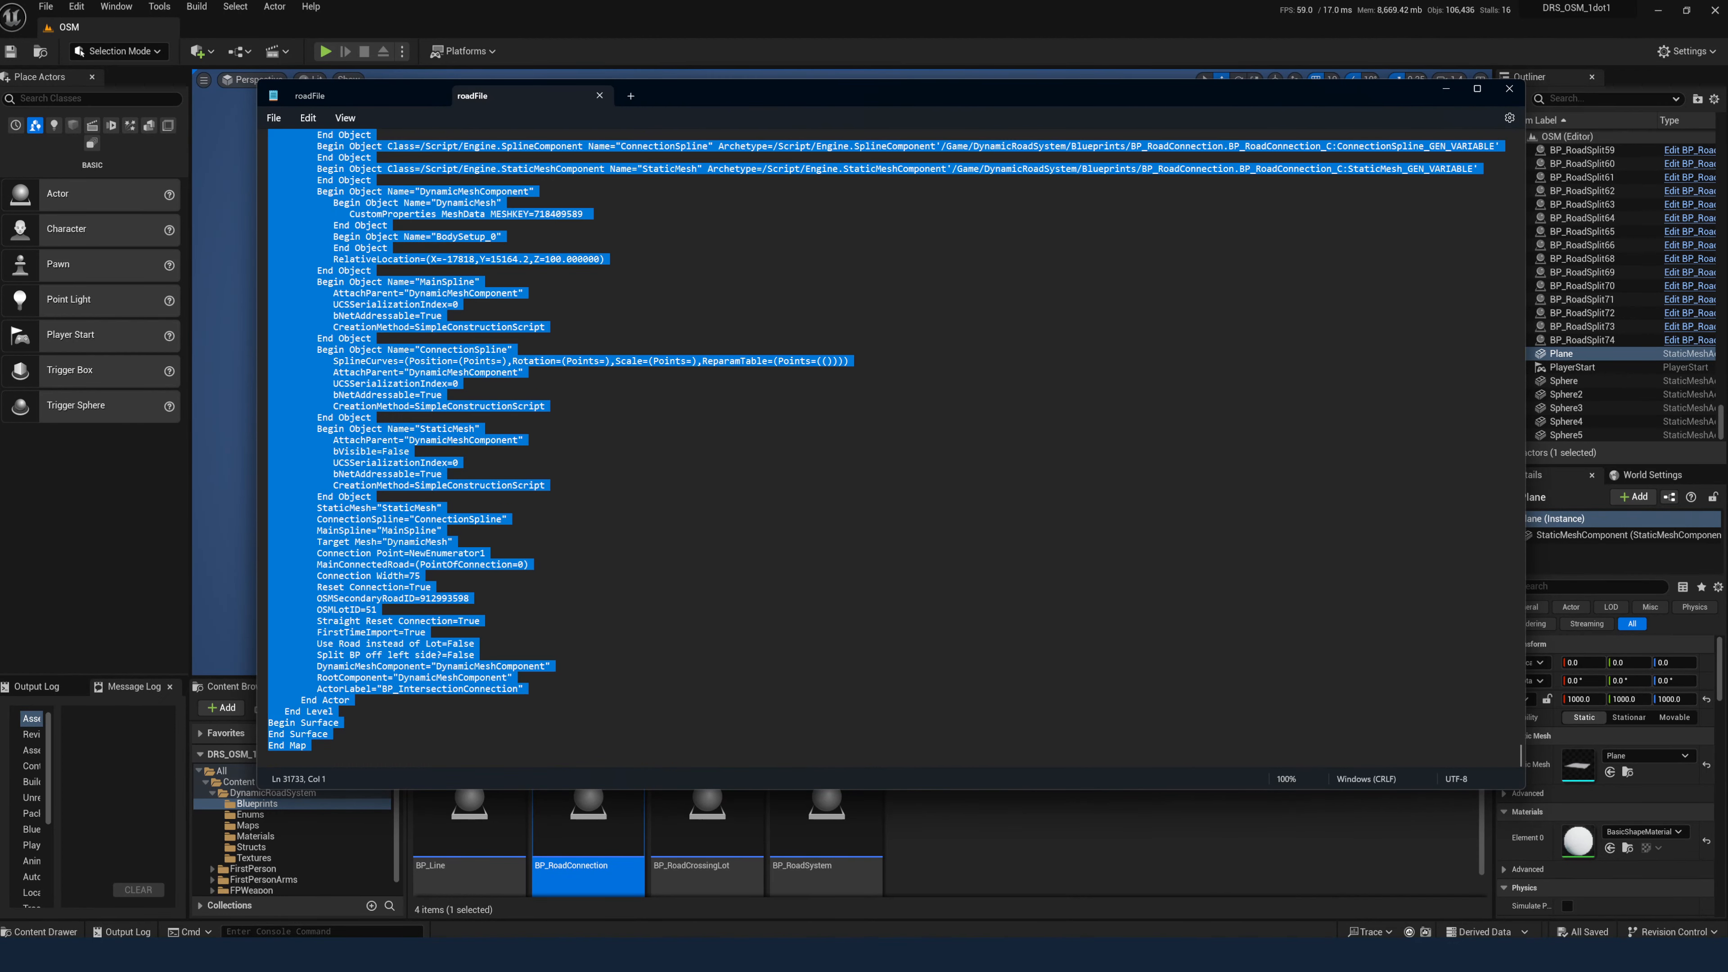
right_click(783, 580)
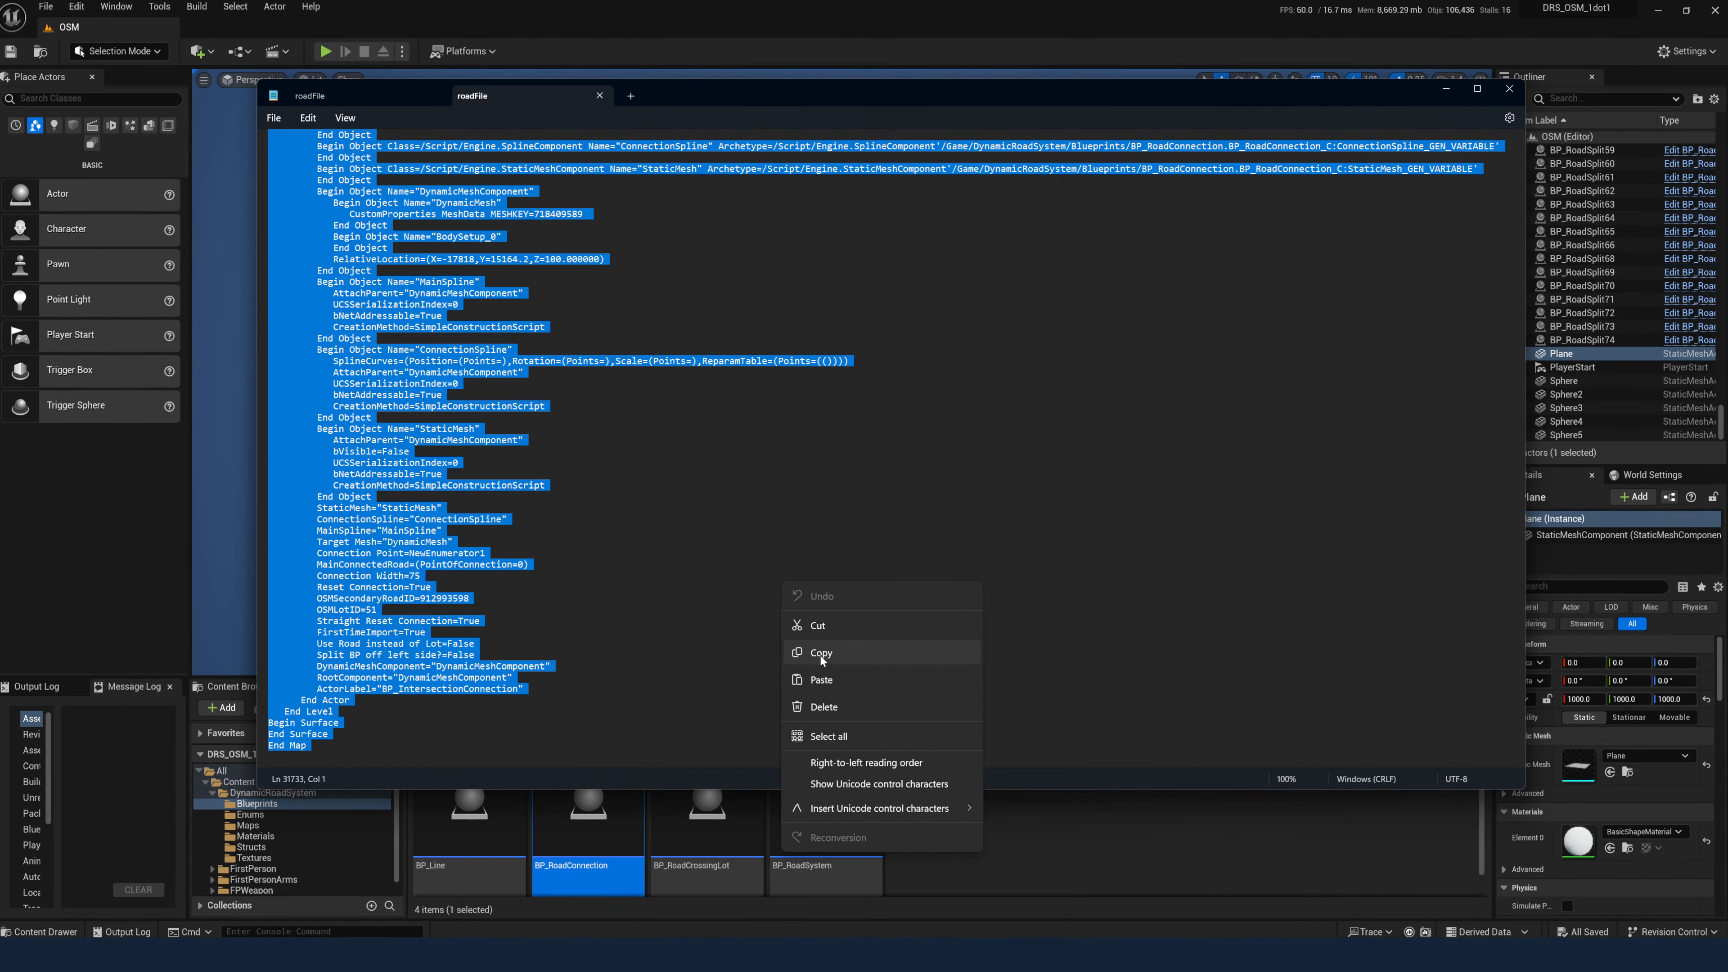
click(813, 655)
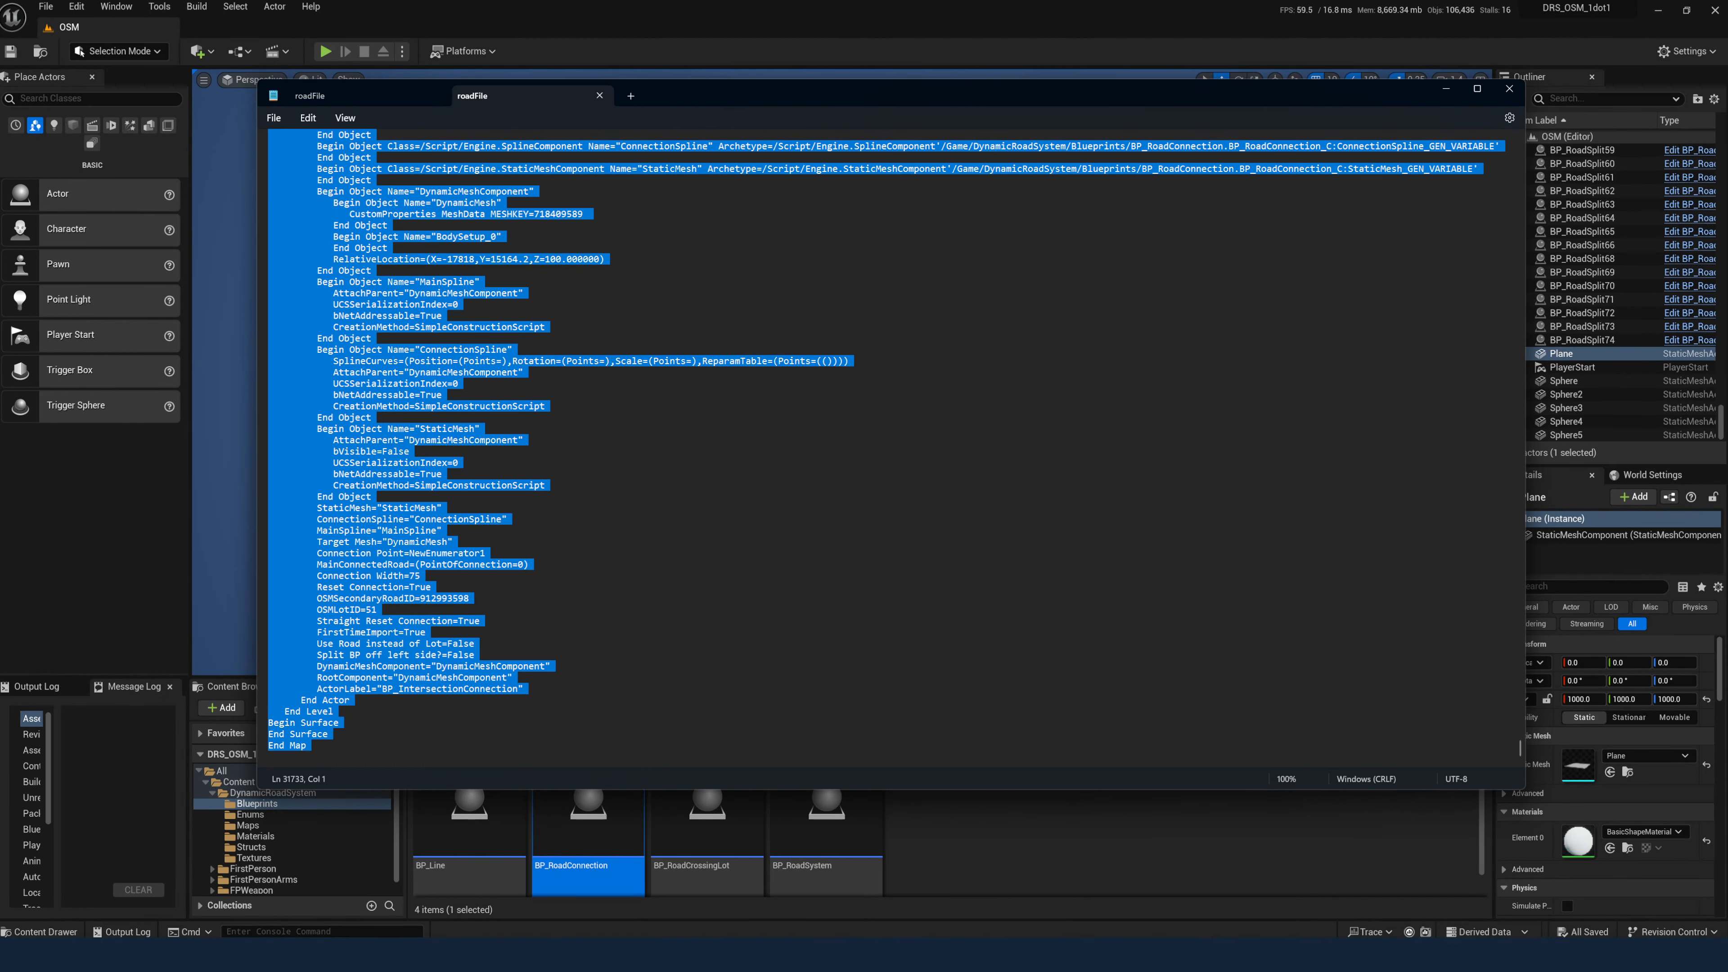
Step: Open the OSM1 level from the Content folder and paste the copied road actors into it
click(1446, 89)
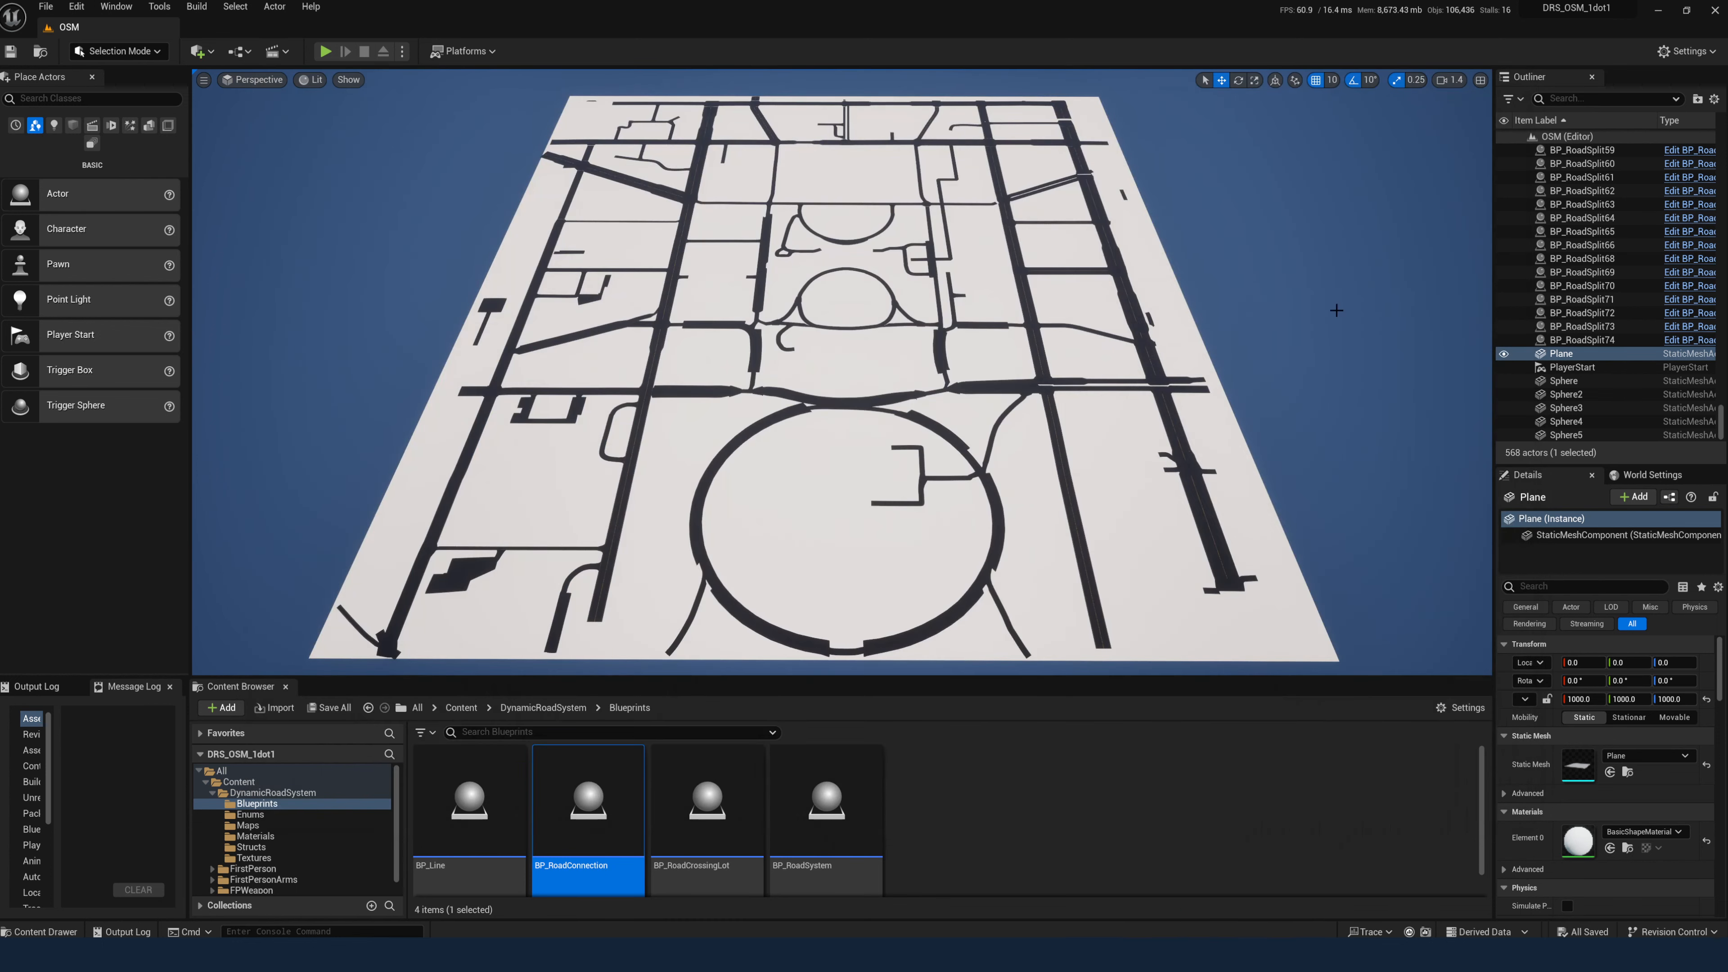
click(462, 708)
double_click(1169, 827)
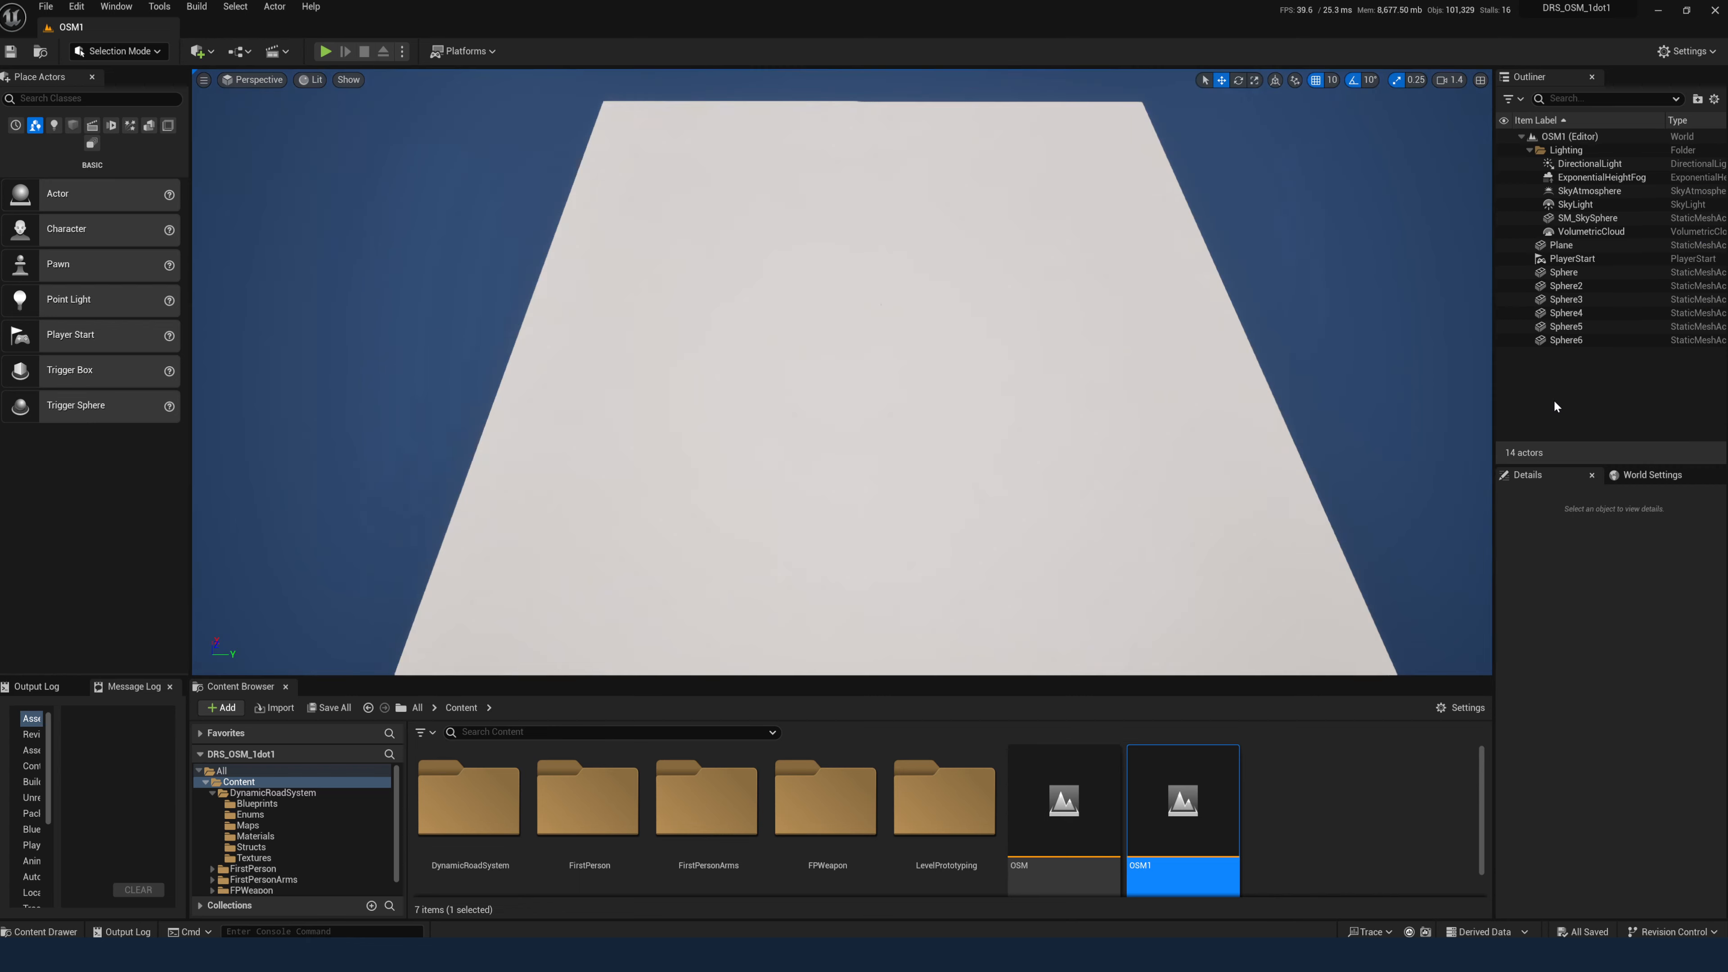
right_click(1556, 398)
mouse_move(1581, 441)
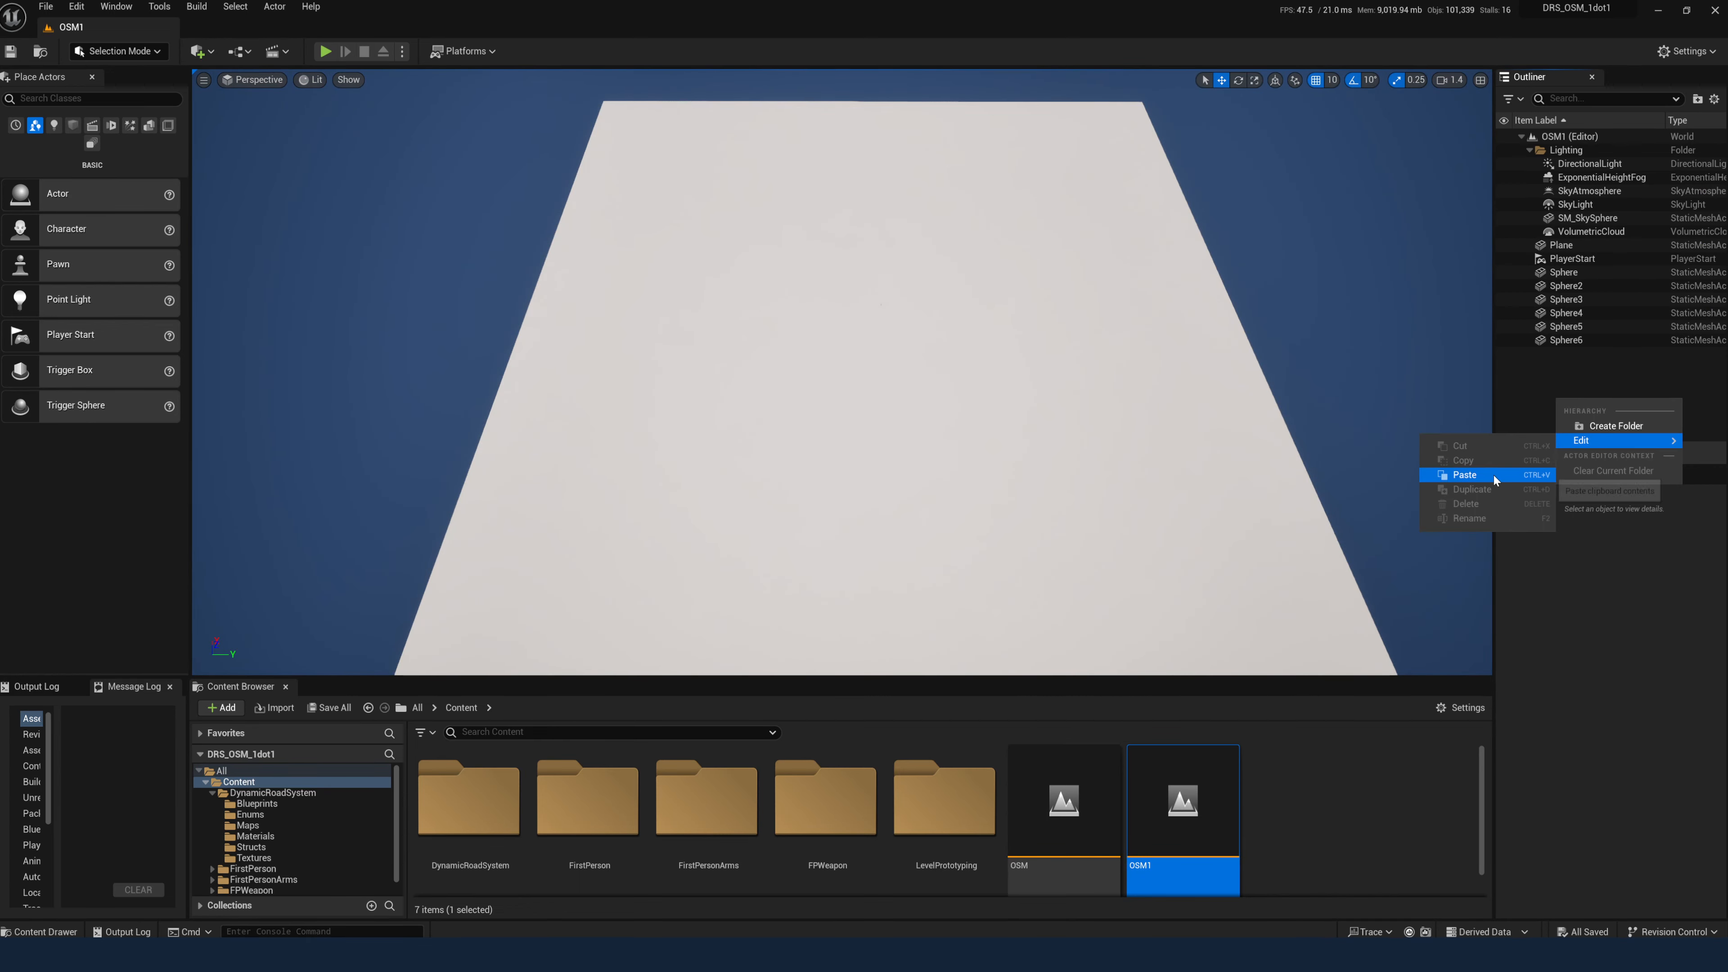
click(1470, 475)
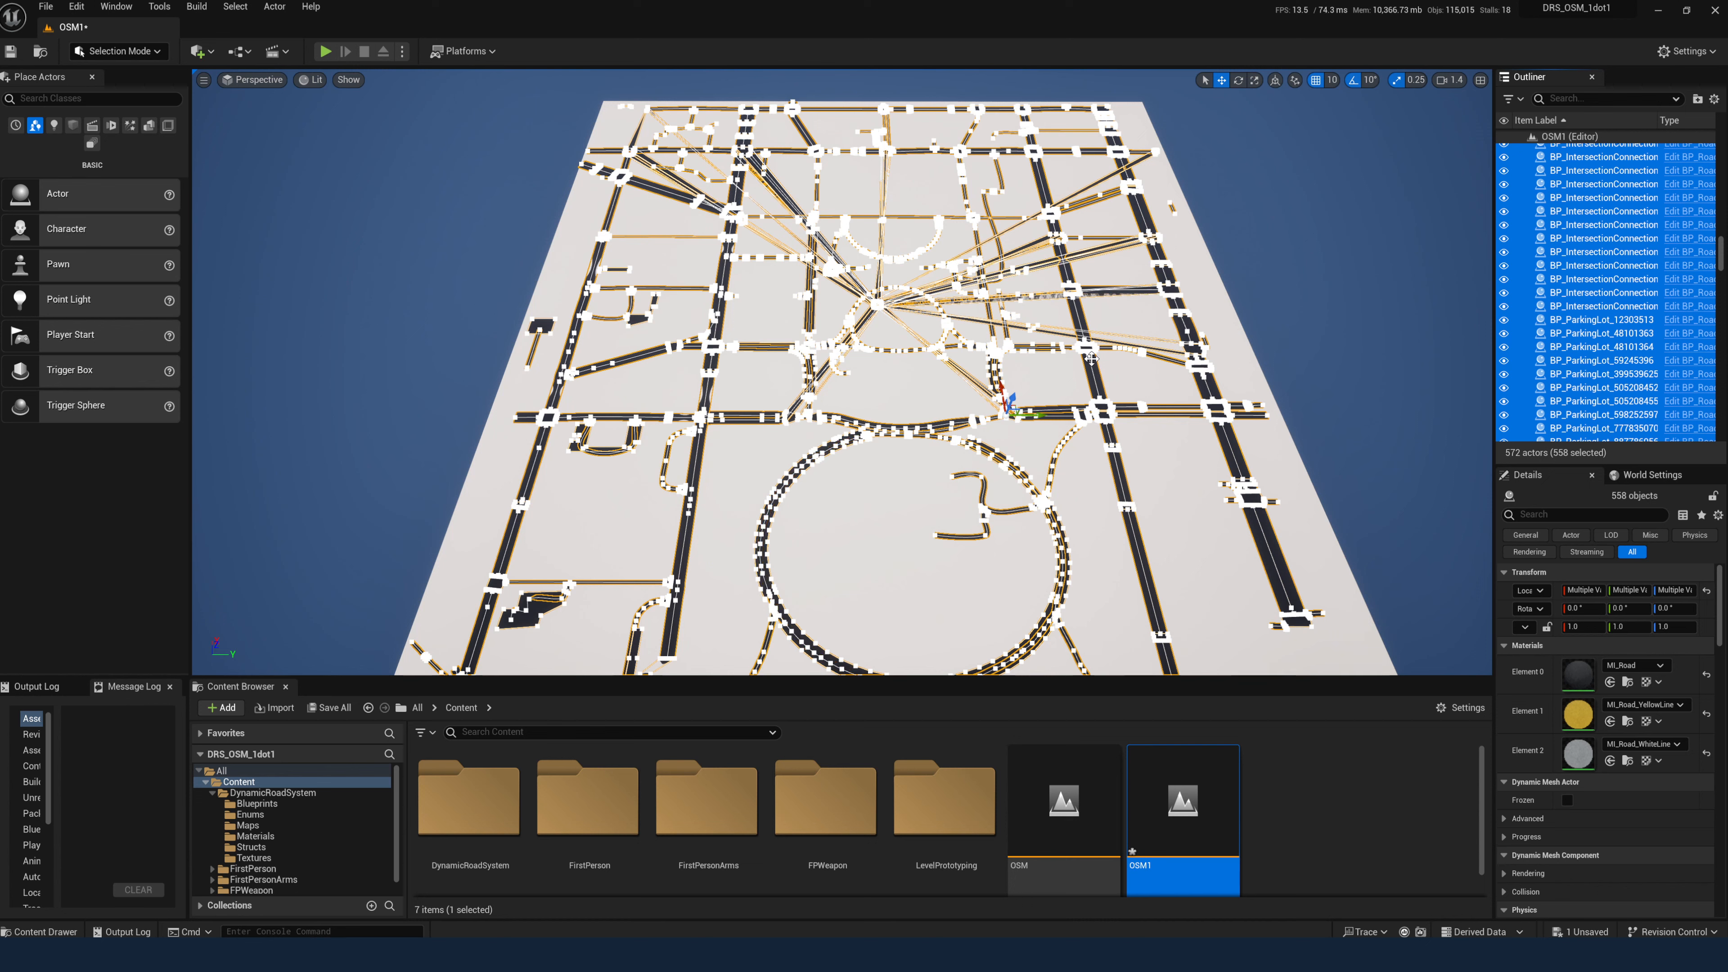
Step: Select all BP_IntersectionConnection actors in the level and trigger Reset Connection on them
click(1575, 325)
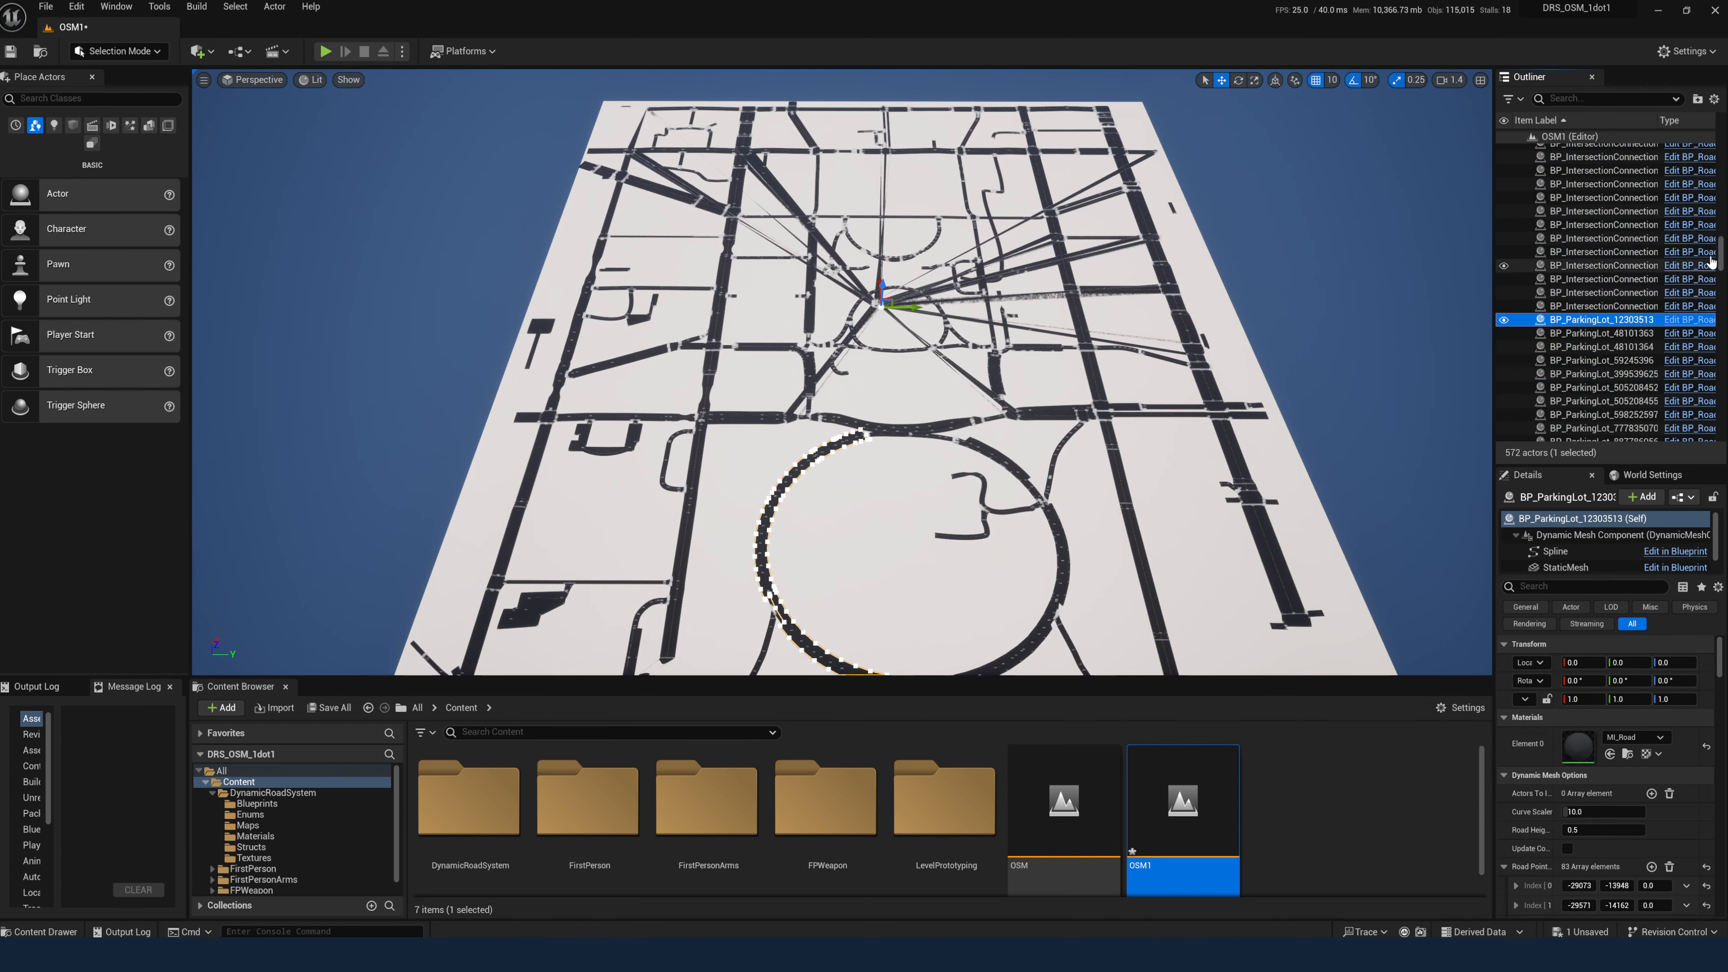
scroll(1574, 326, up, 5)
scroll(1574, 326, up, 10)
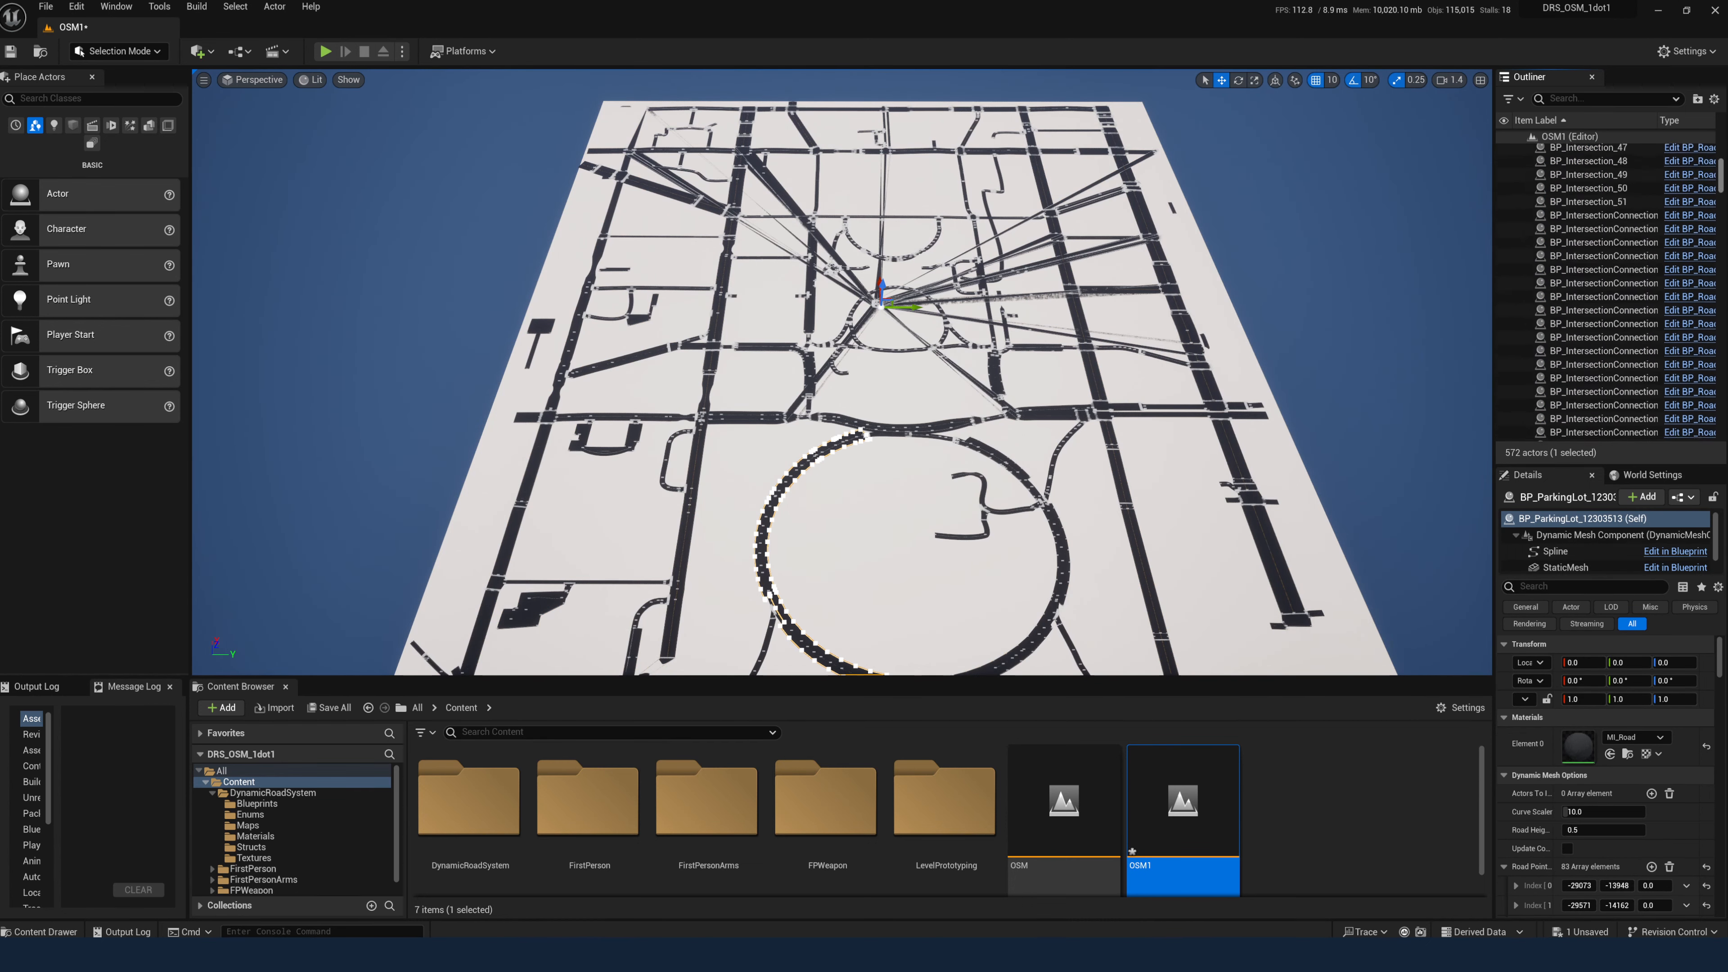
scroll(1611, 232, up, 6)
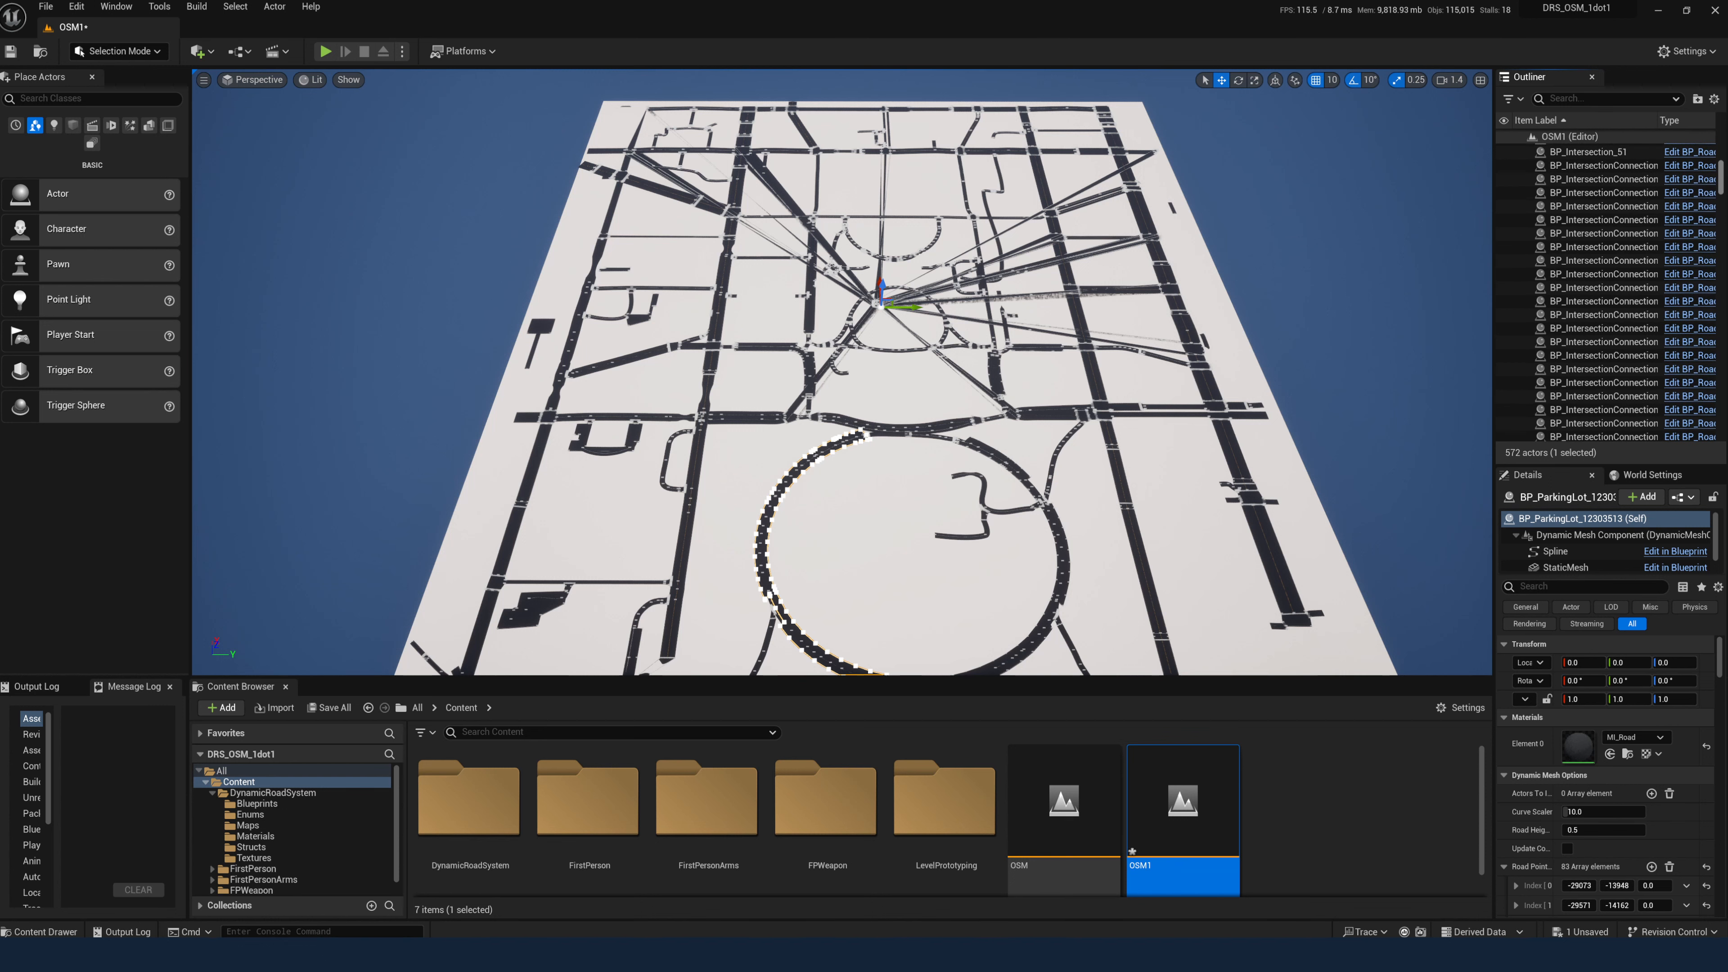
click(1612, 230)
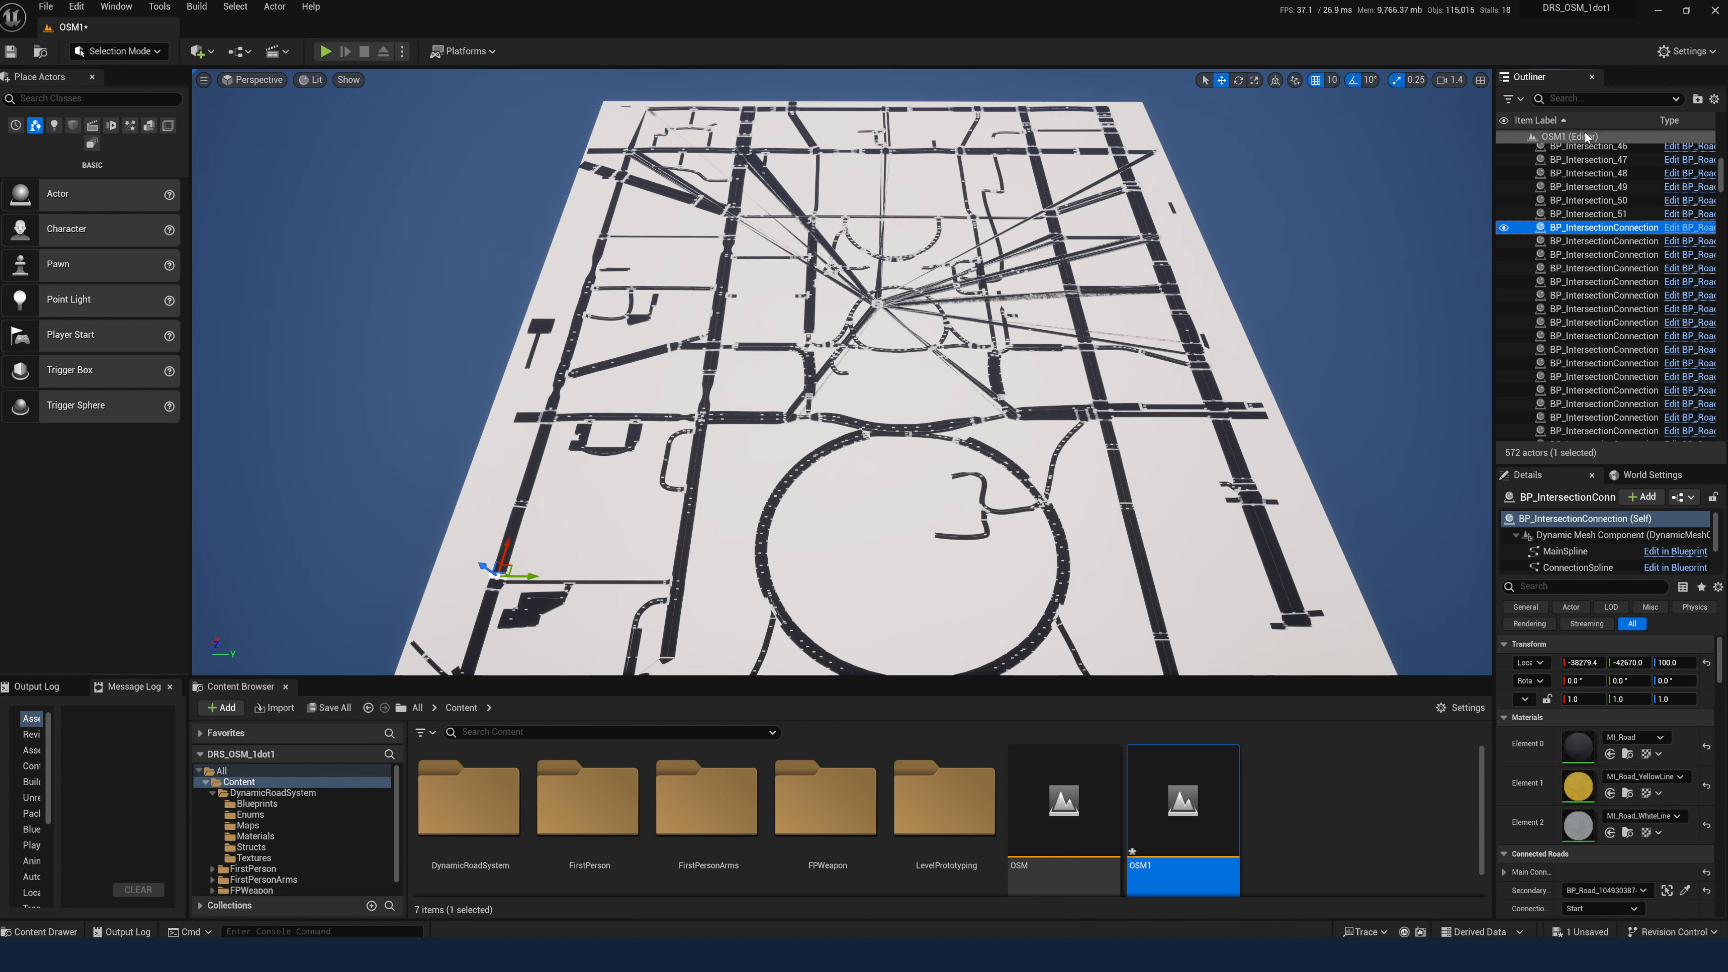
scroll(1725, 186, down, 3)
scroll(1688, 236, down, 20)
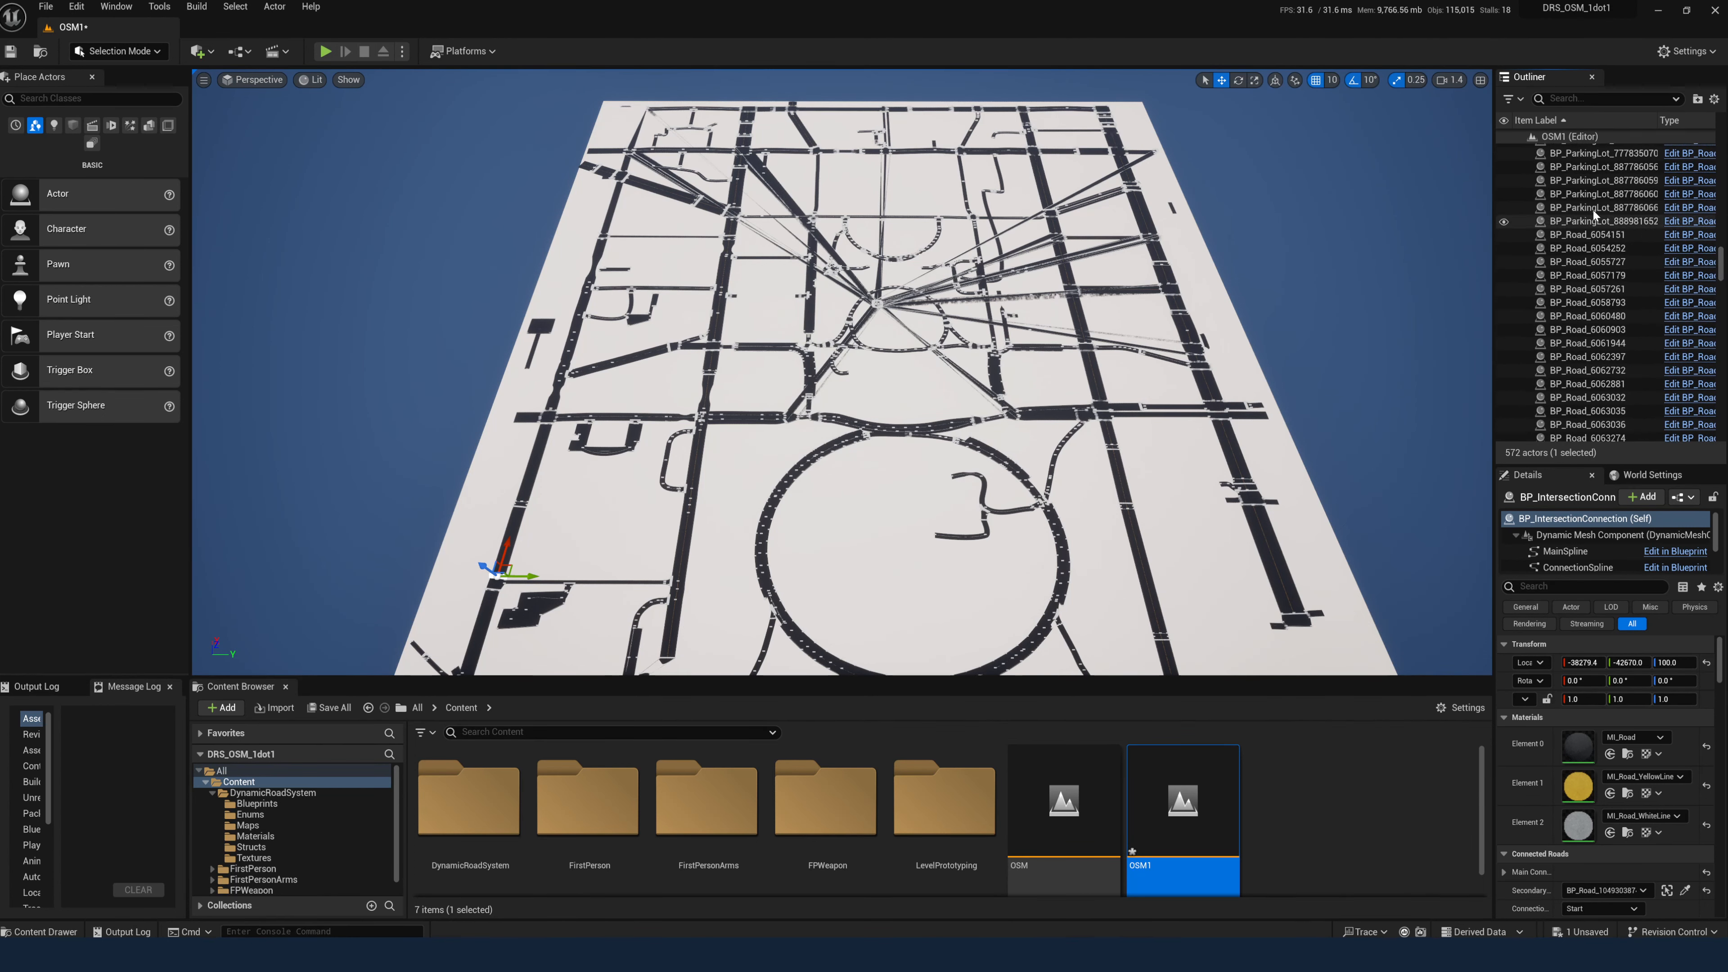
scroll(1607, 229, up, 5)
scroll(1606, 229, up, 3)
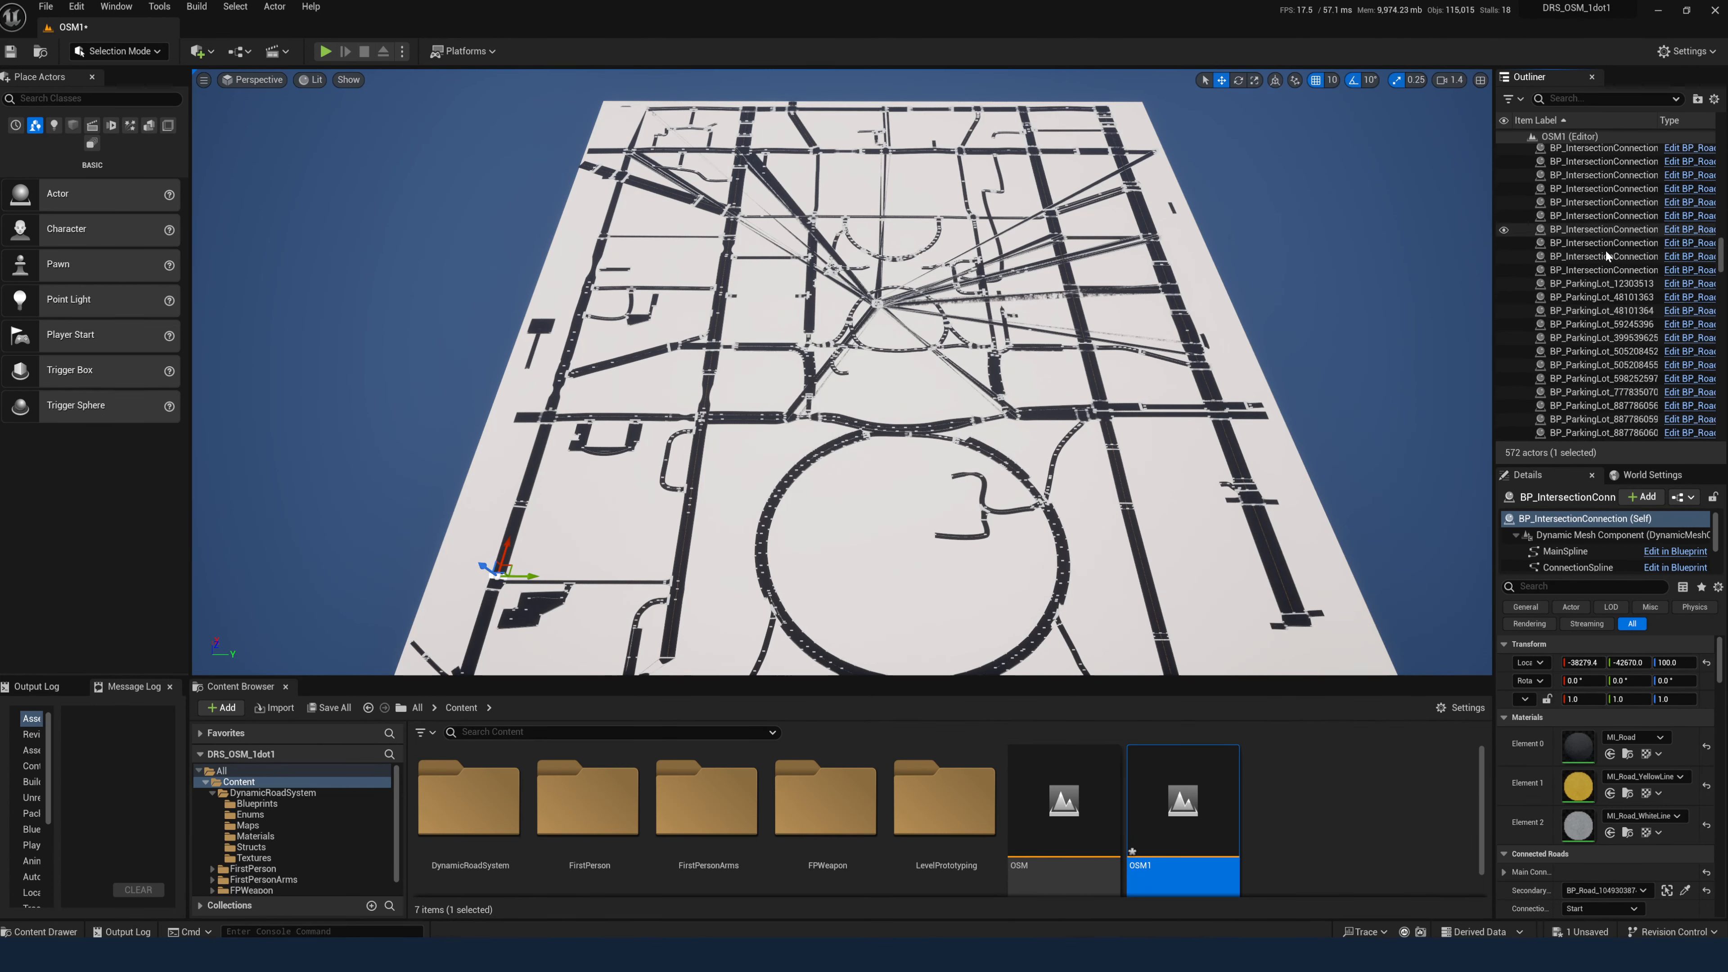
shift+click(1604, 267)
scroll(1603, 773, down, 3)
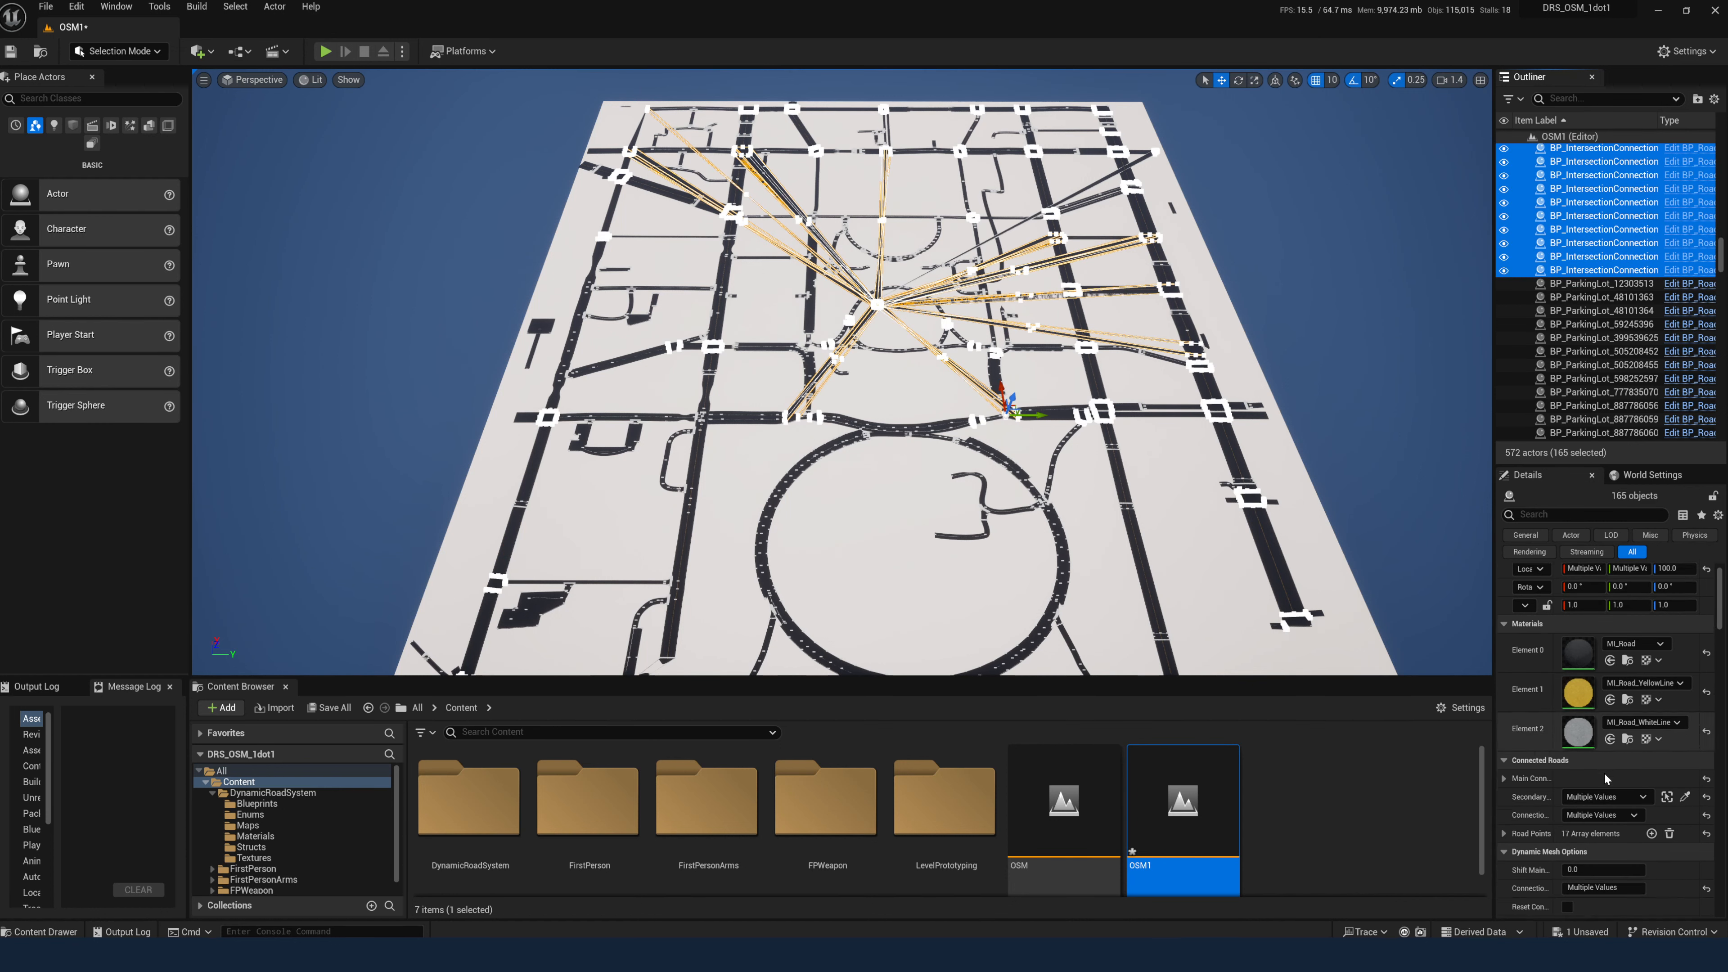
click(1566, 819)
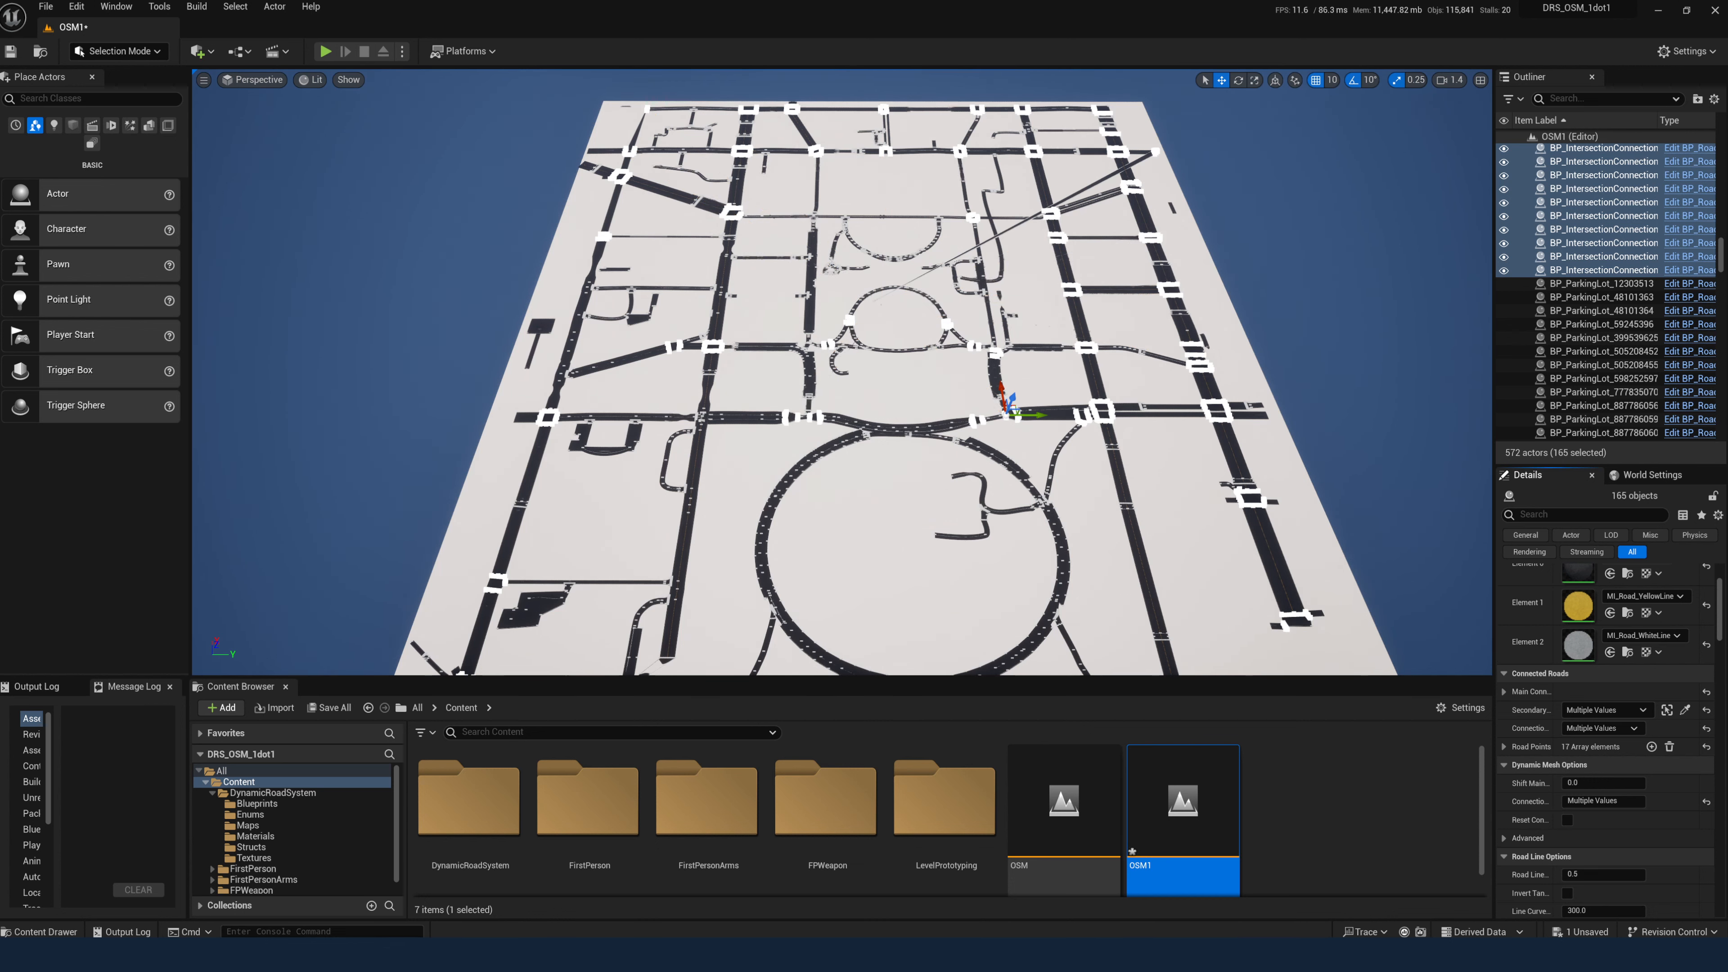
Step: Delete the stretched stray intersection BP_Intersection_31 despite its references from other actors
click(1143, 160)
key(Delete)
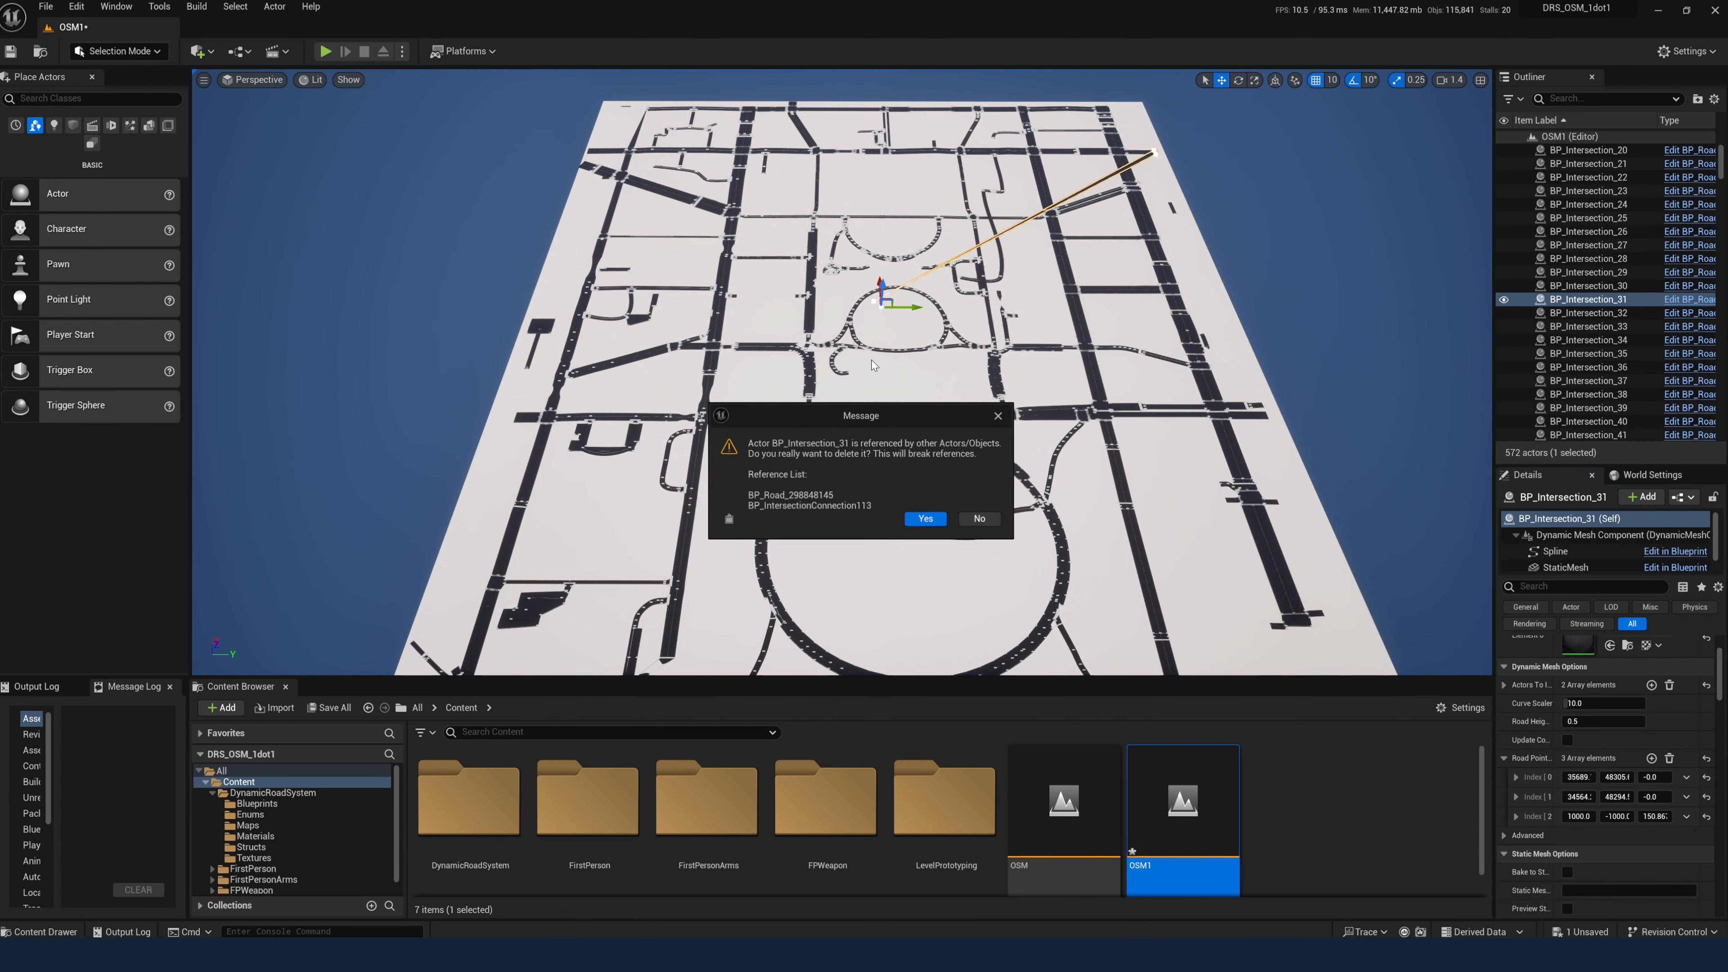
click(924, 518)
Step: Inspect the imported curved roads and their connections up close
right_drag(924, 516, 895, 476)
key(w)
scroll(942, 501, up, 10)
scroll(942, 484, up, 6)
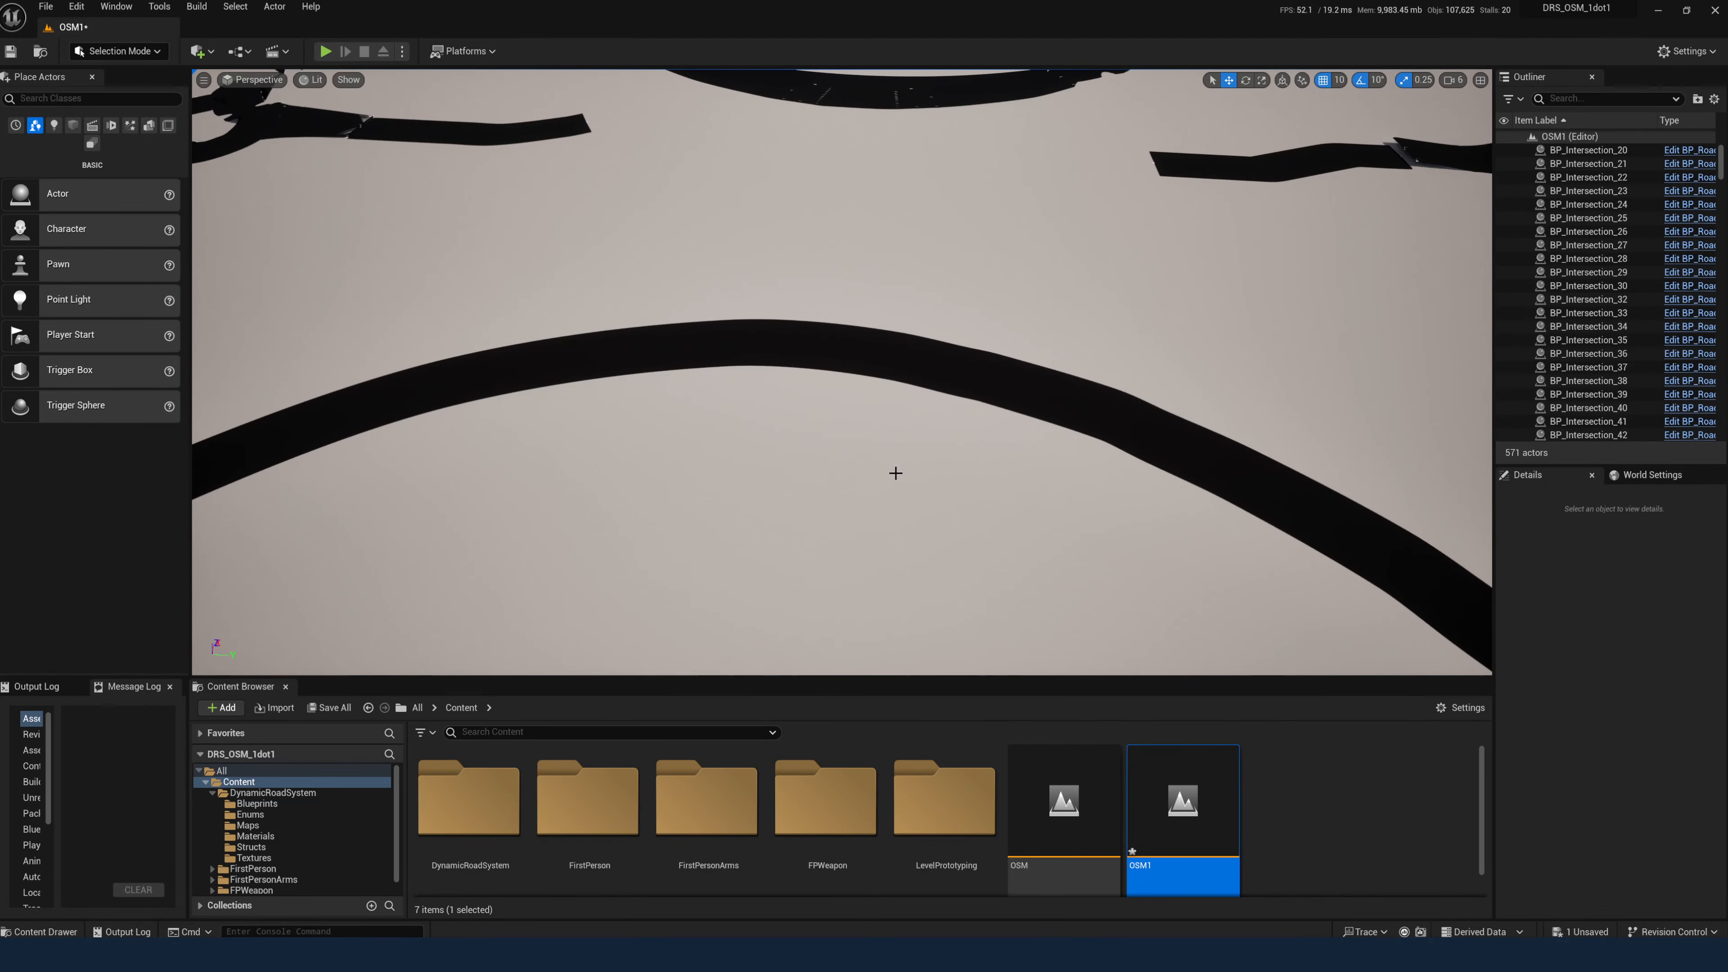
scroll(881, 475, down, 8)
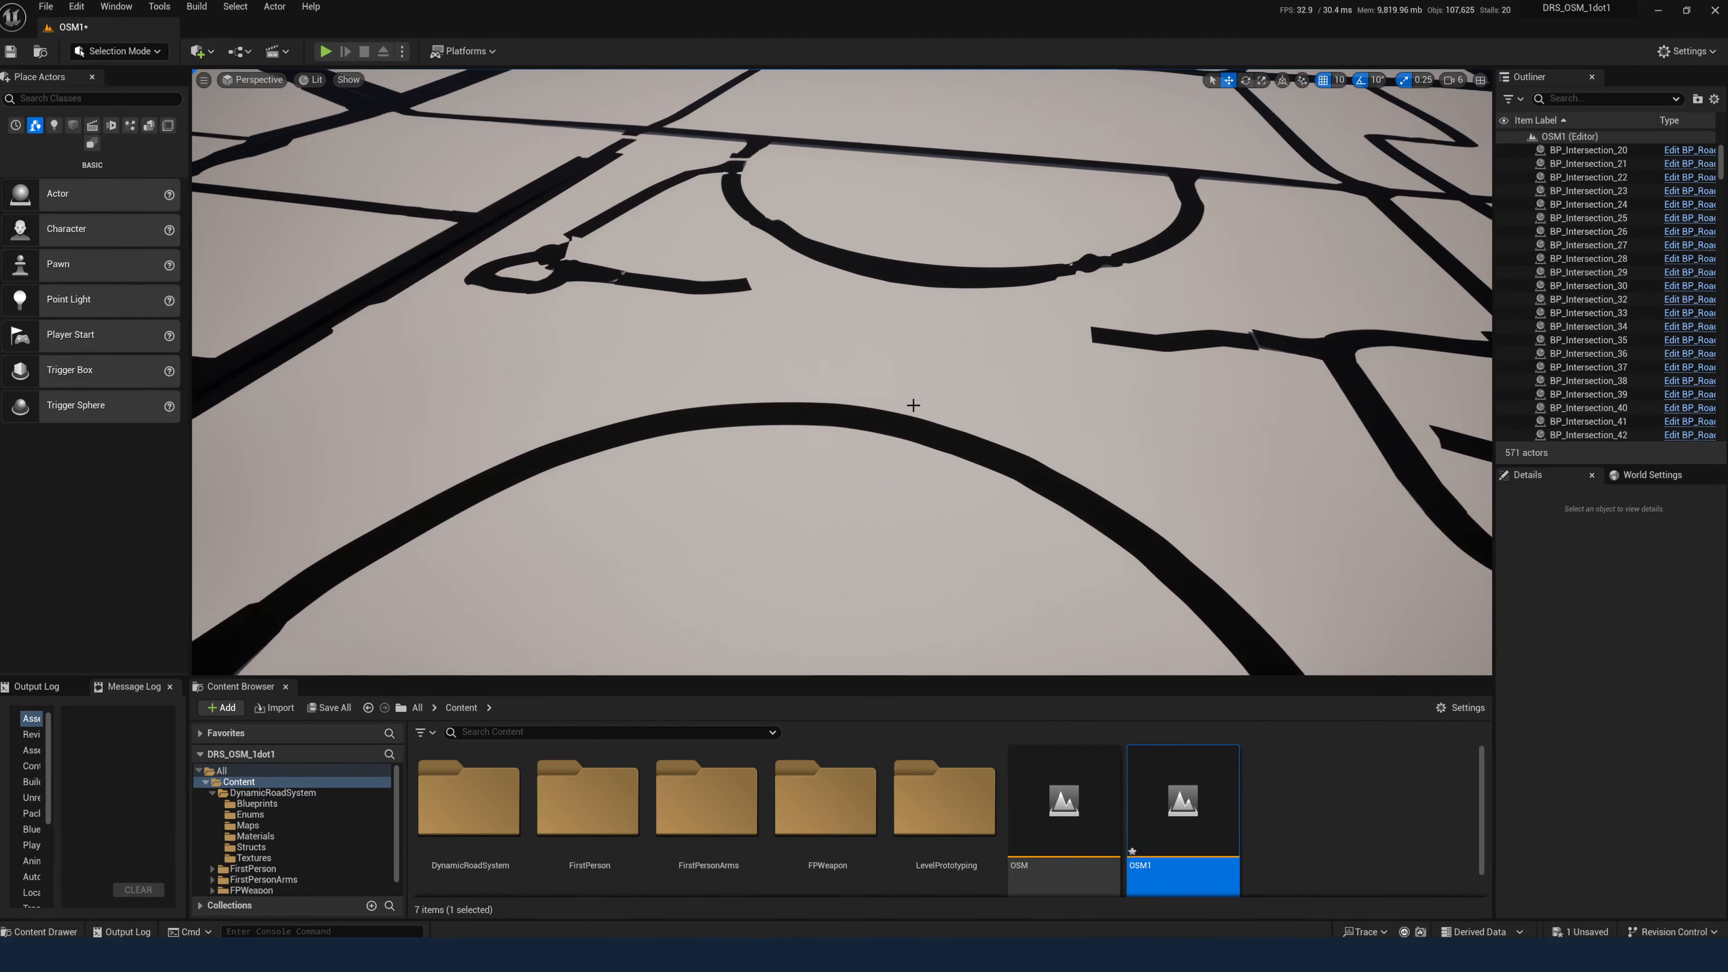
Step: Lower the road split piece BP_RoadSplit37 on the half-circle road slightly along its vertical axis
click(1059, 268)
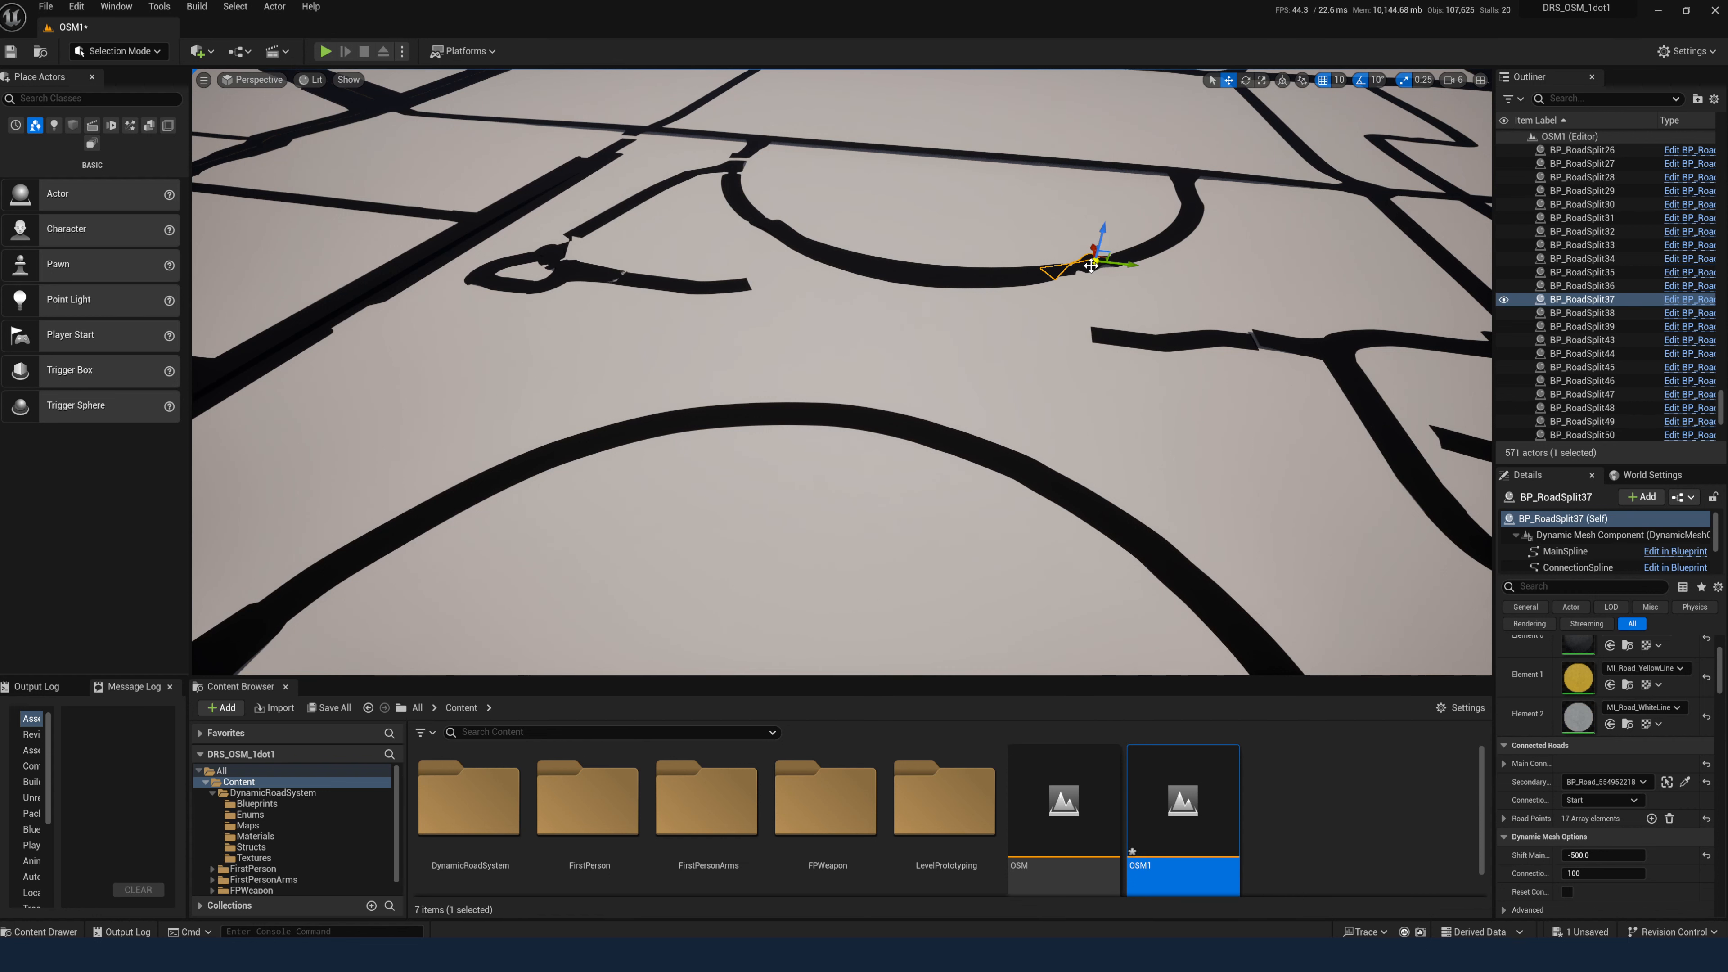
right_drag(1059, 269, 1044, 271)
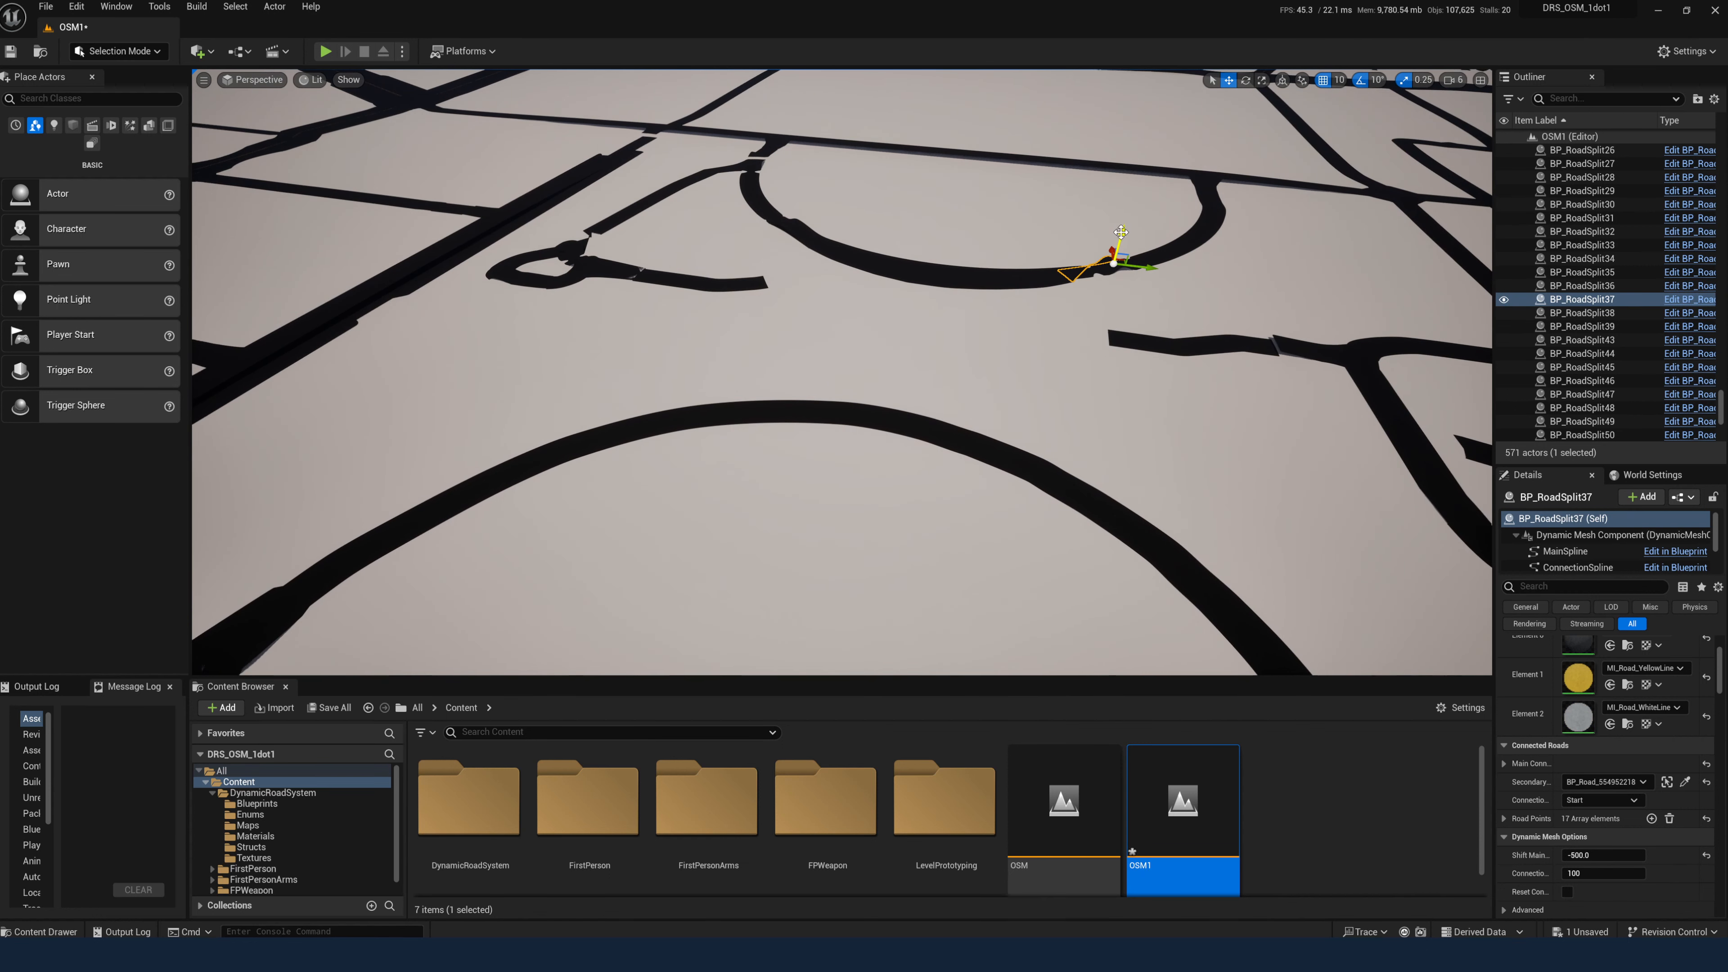
drag(1119, 232, 1121, 243)
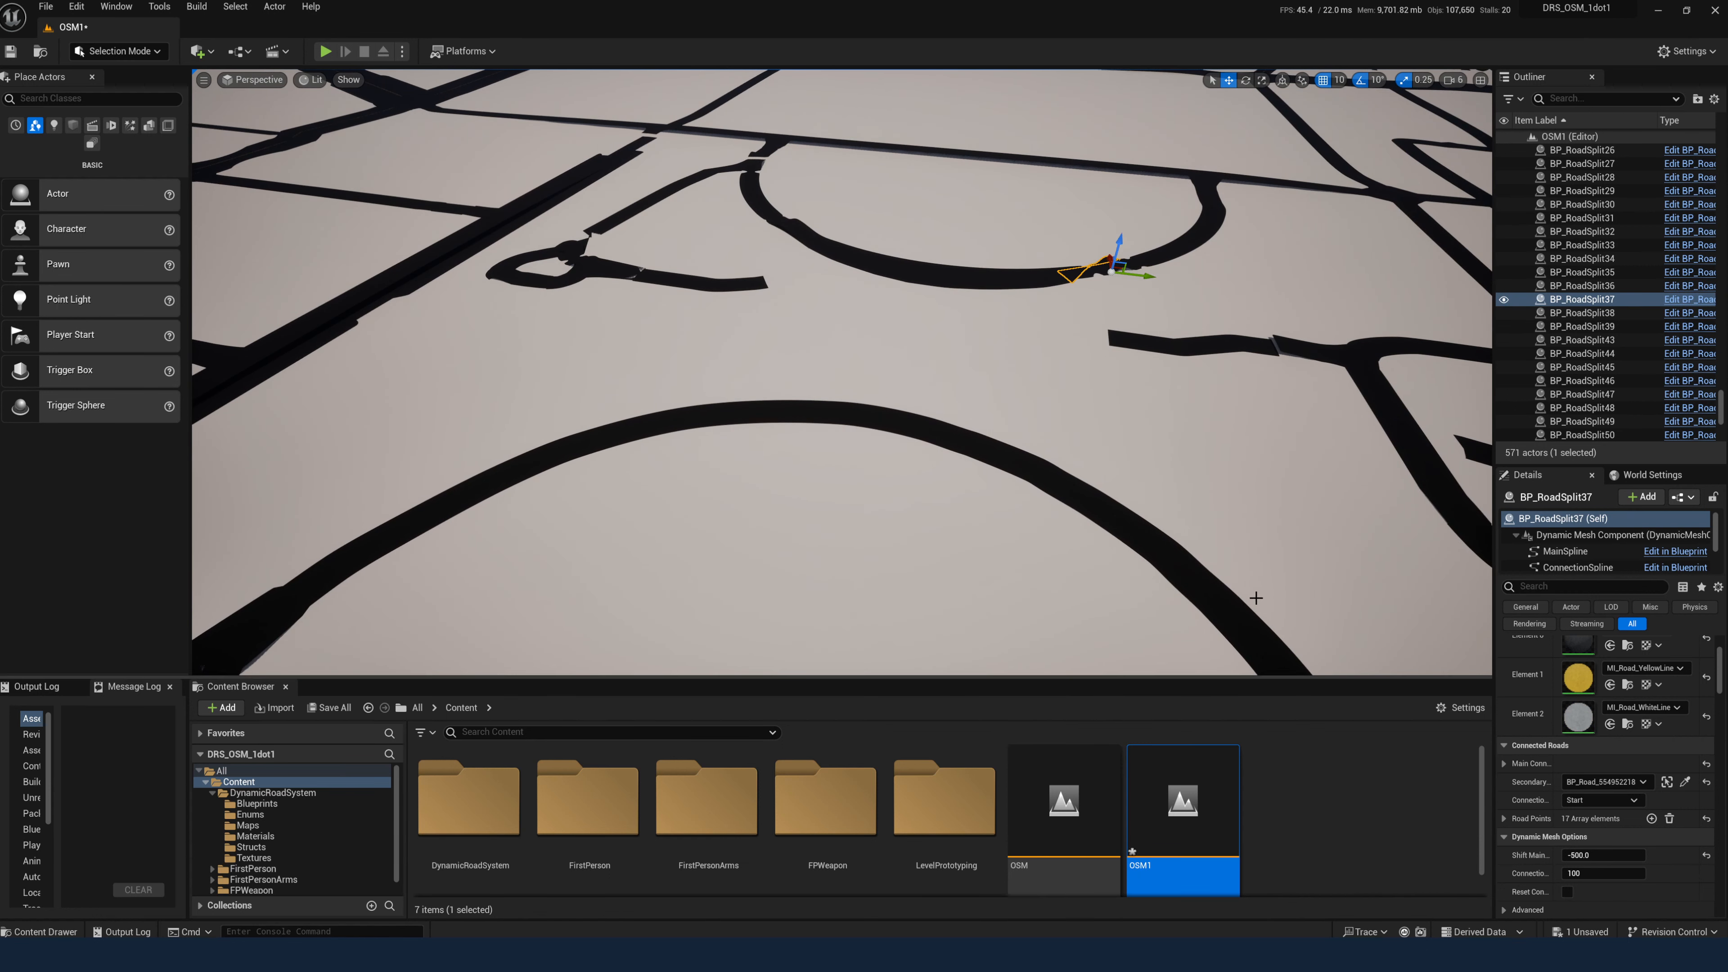
Step: Highlight the arched road BP_Road_298845970, examine its place in the whole road network from above, and clear the selection
right_drag(1166, 528, 1192, 550)
click(1165, 528)
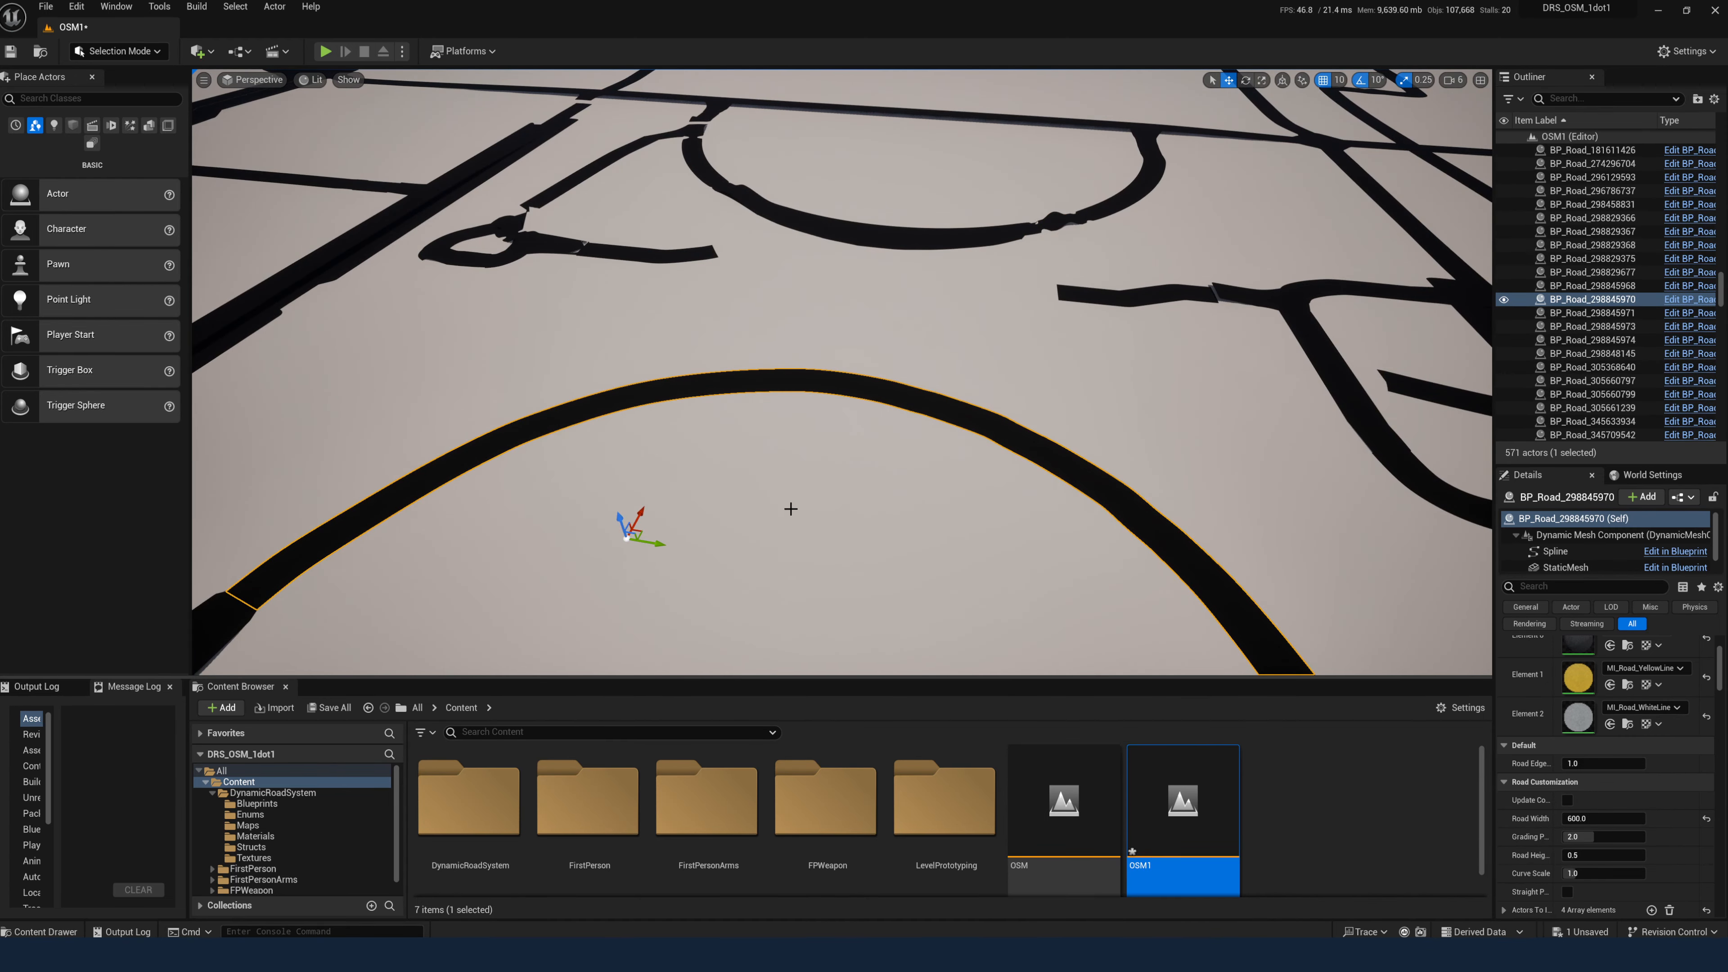
right_drag(791, 509, 786, 551)
key(s)
key(s)
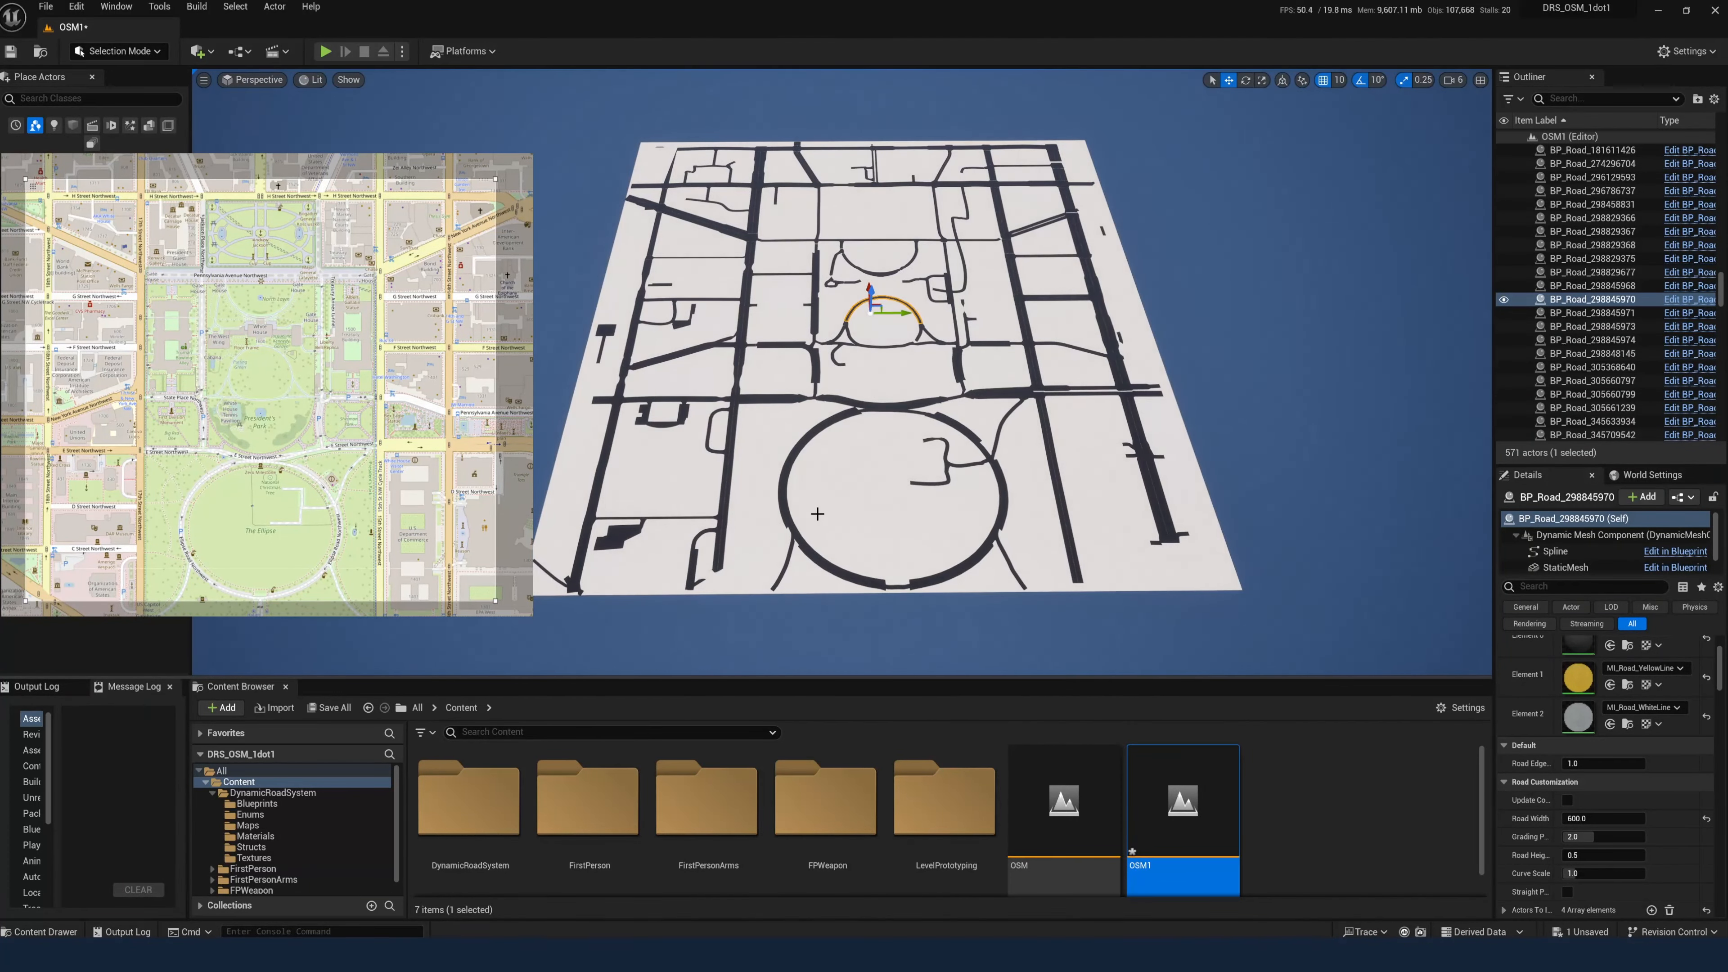
key(Escape)
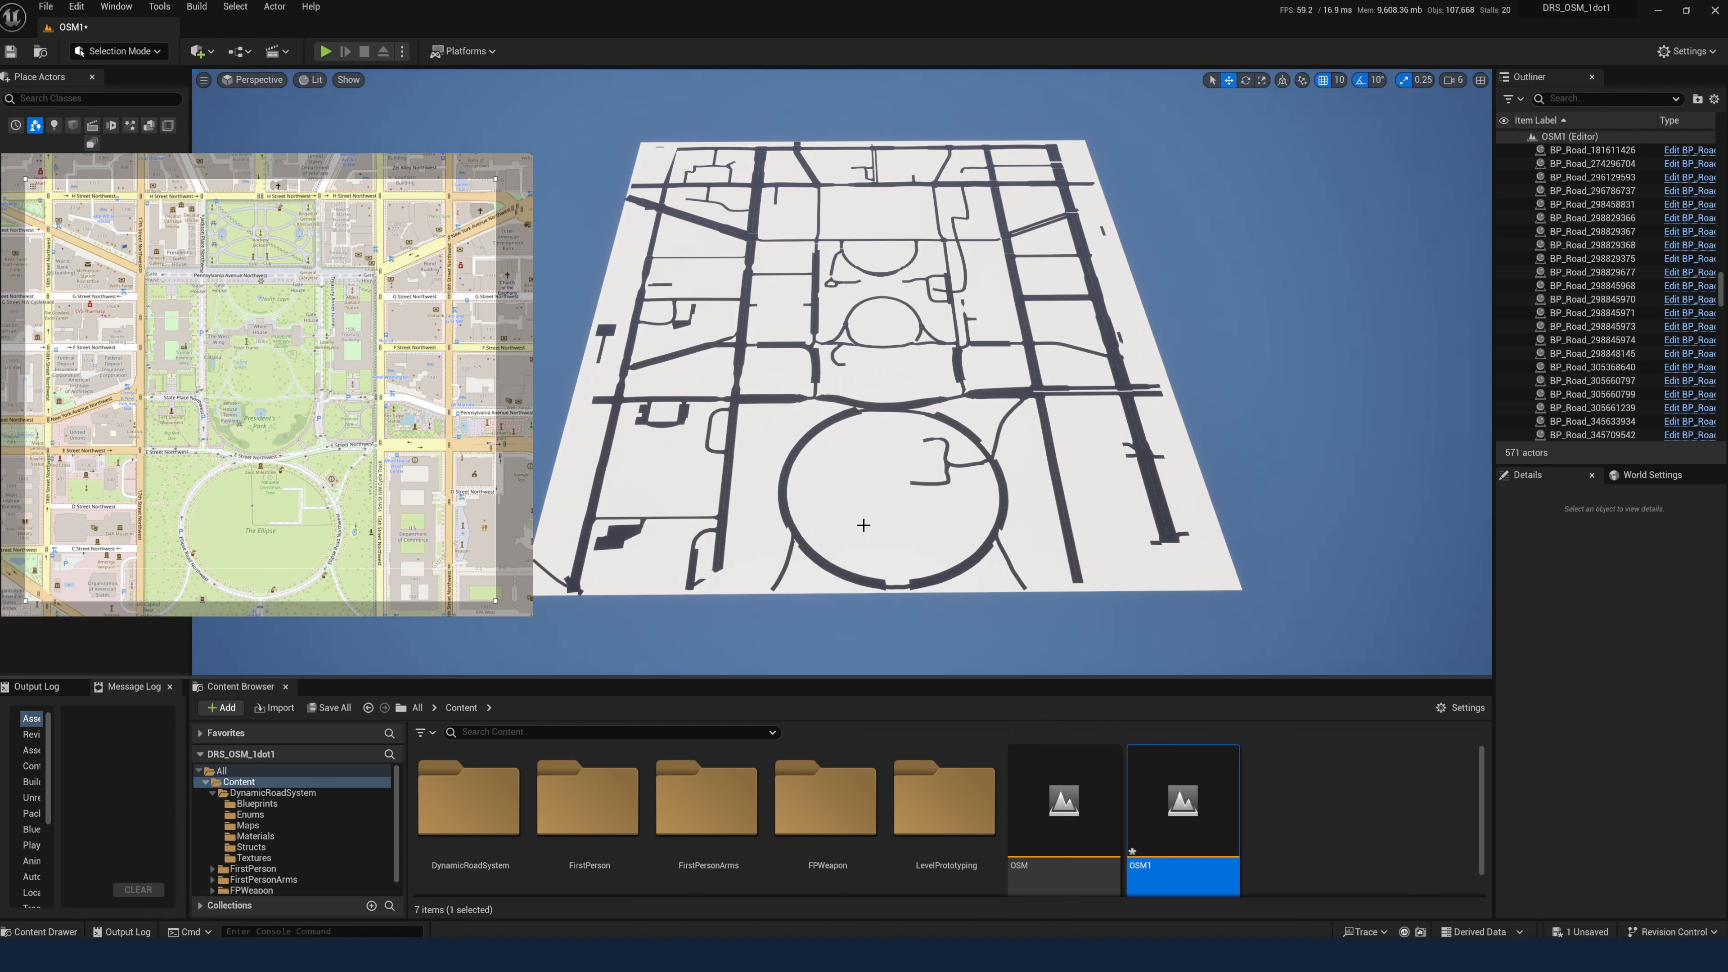
Step: Delete the misplaced road extension BP_RoadExtend49 at the network's lower edge despite its references from other actors
click(700, 579)
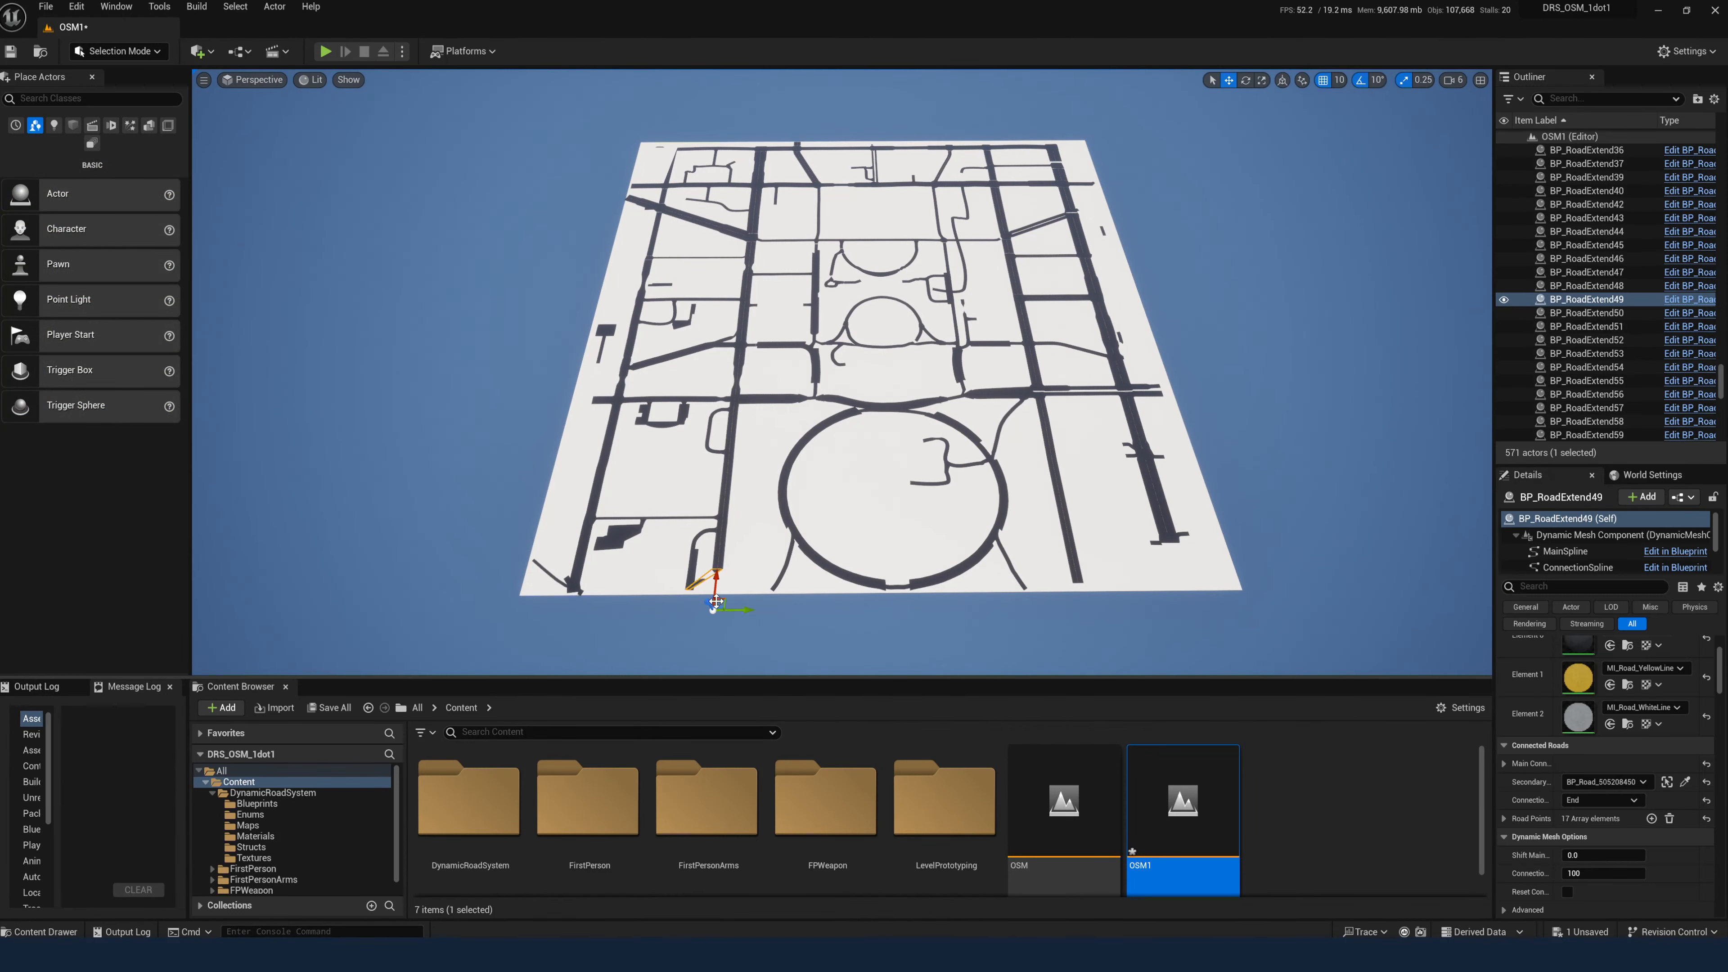
key(Delete)
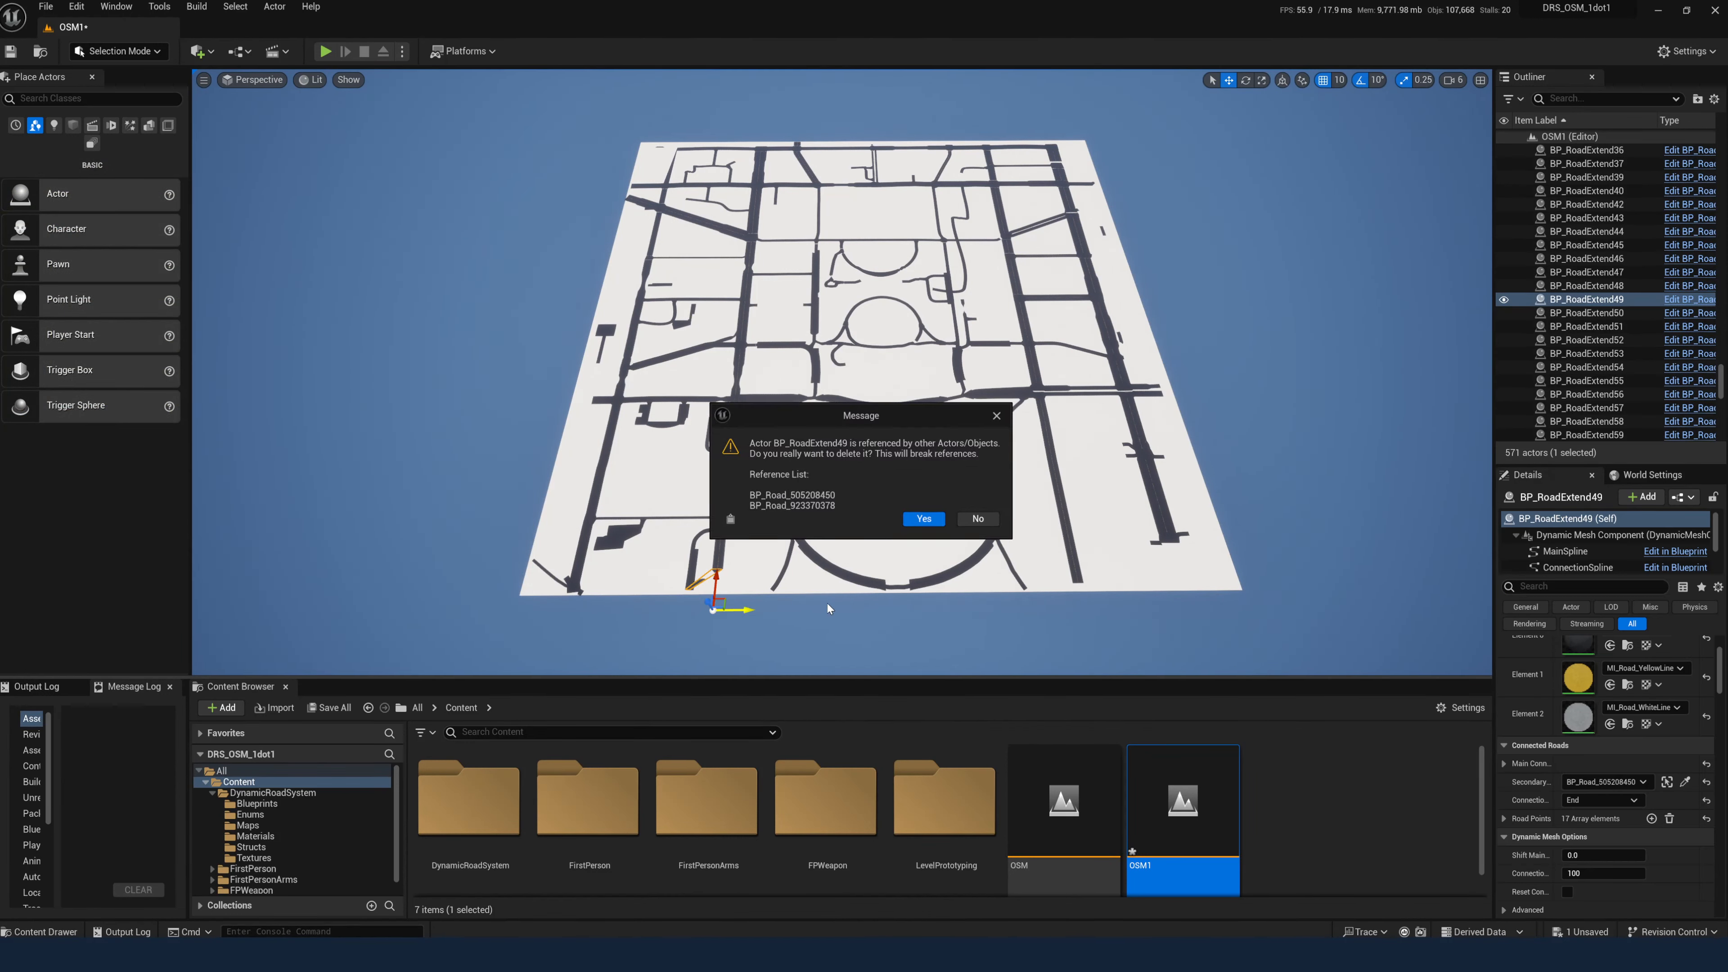
click(923, 519)
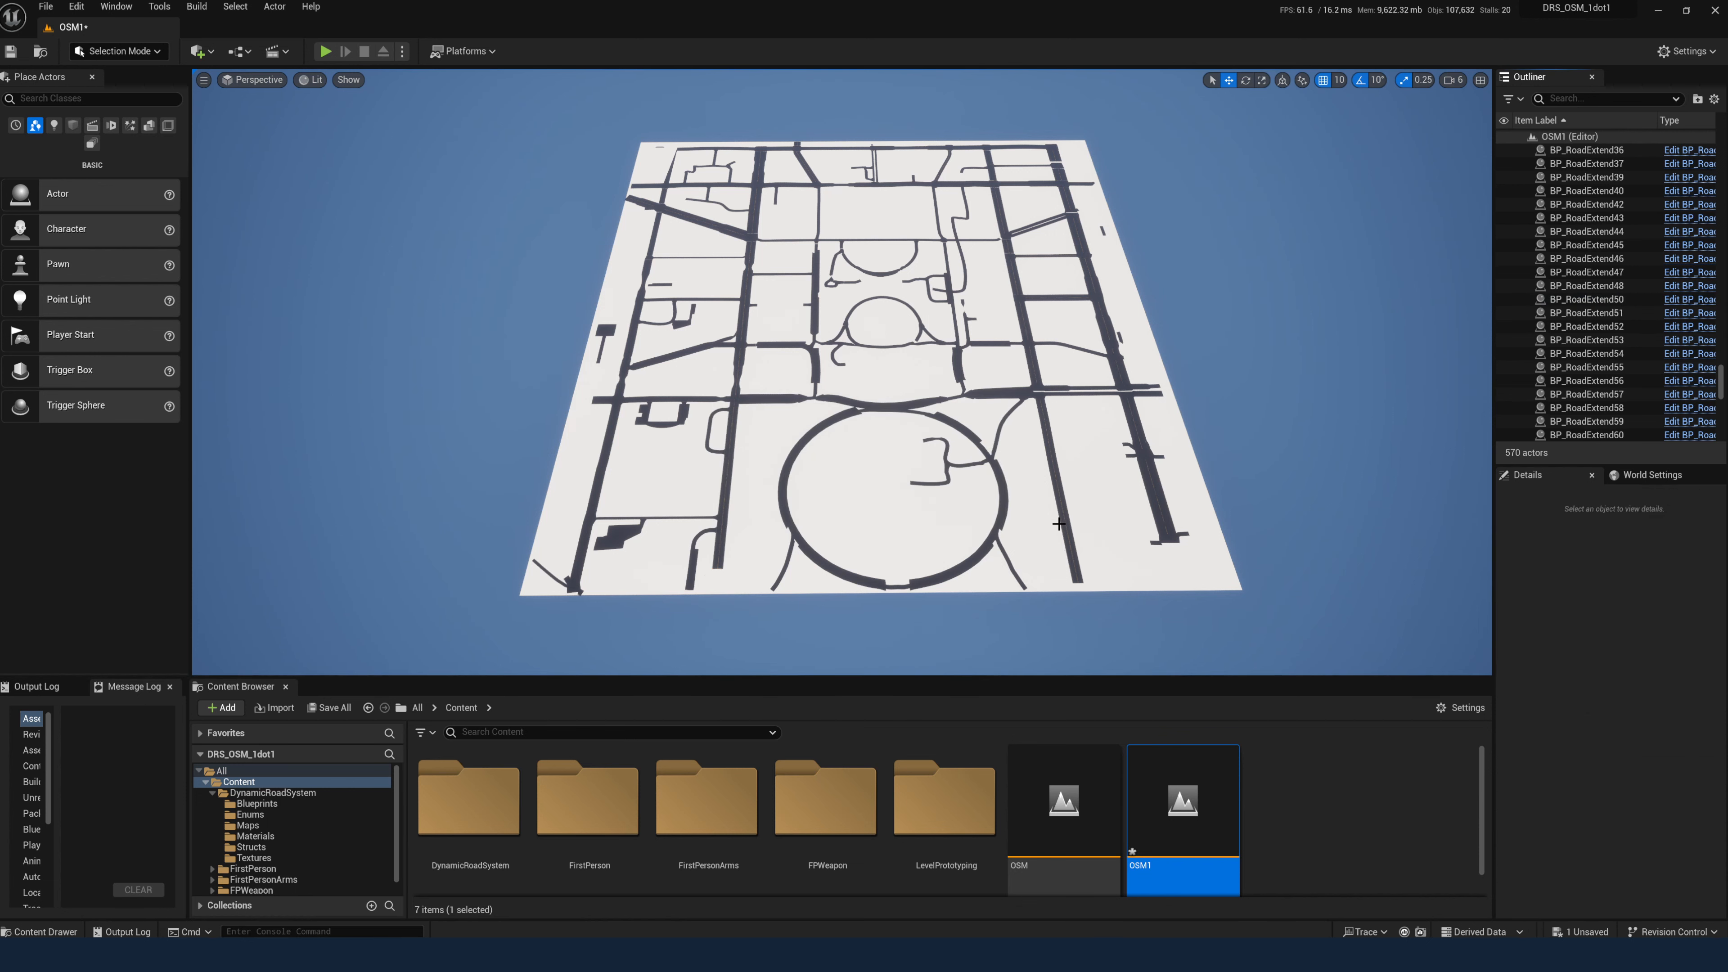